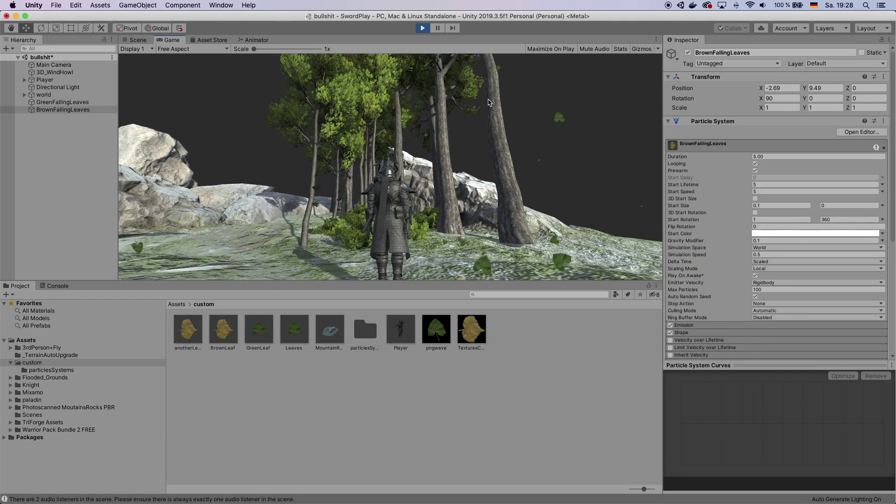
Walk the knight forward through the trees with W to look over the scene
{"action": "key", "text": "w"}
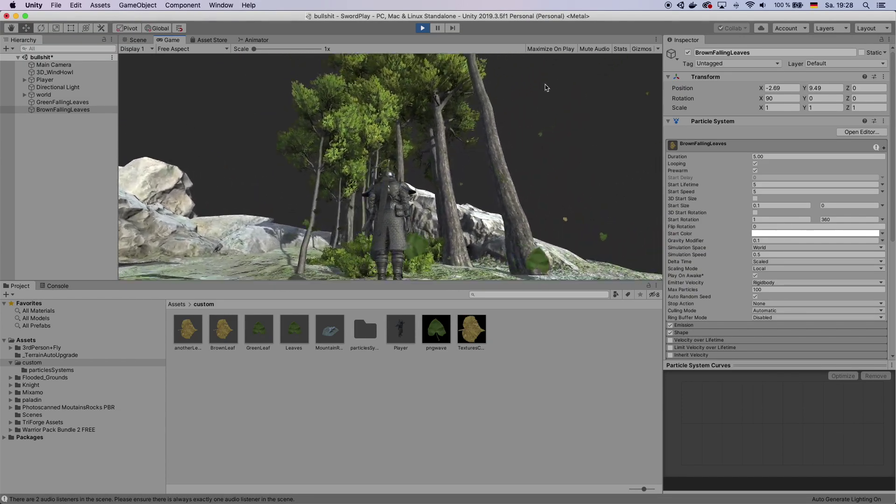
{"action": "key", "text": "w"}
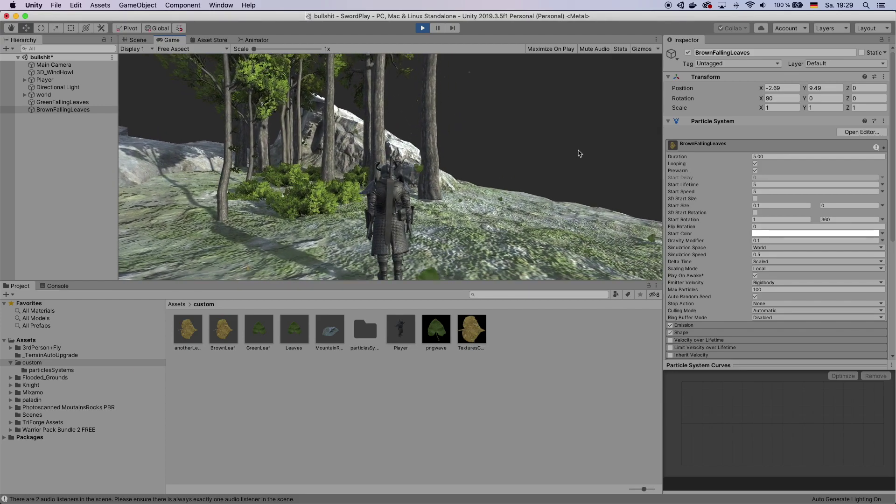
{"action": "key", "text": "w"}
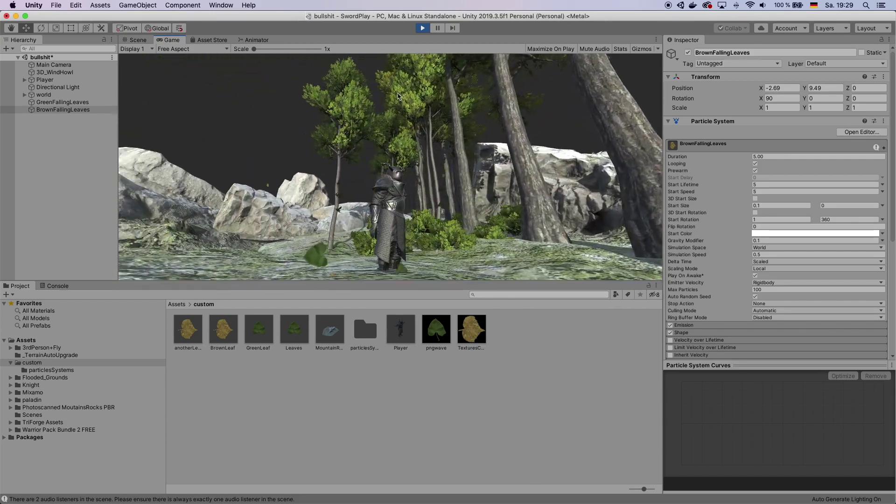
{"action": "key", "text": "w"}
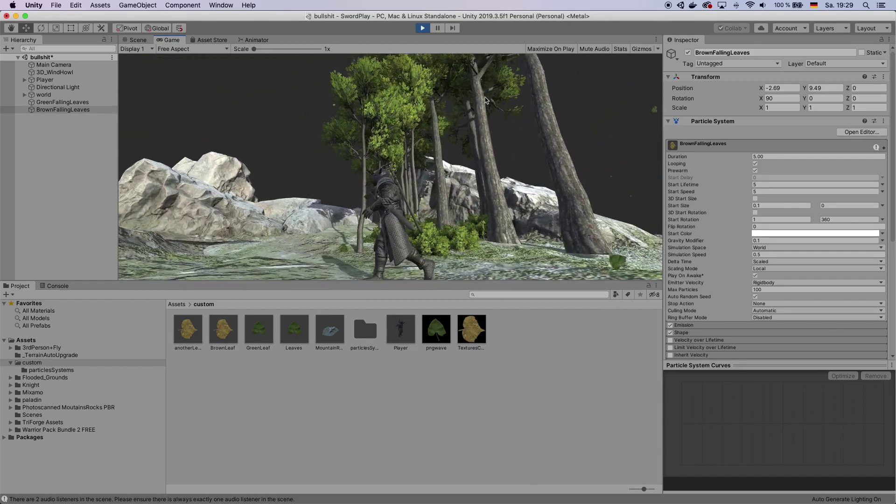
{"action": "key", "text": "w"}
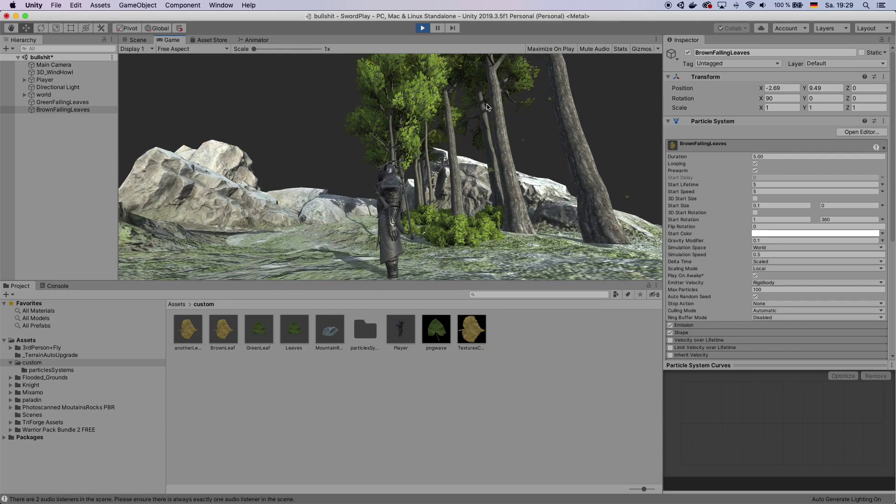
{"action": "key", "text": "w"}
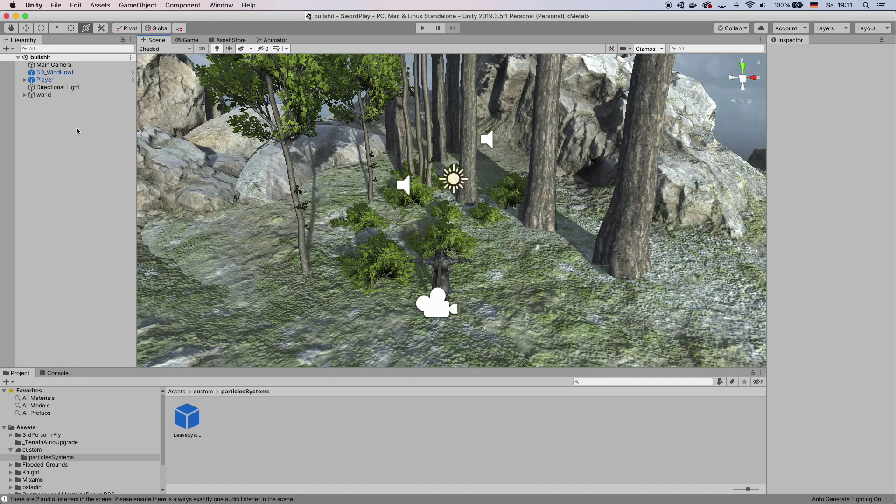
Create a new Particle System via Effects > Particle System and frame it in view
{"action": "right_click", "coordinate": [41, 113]}
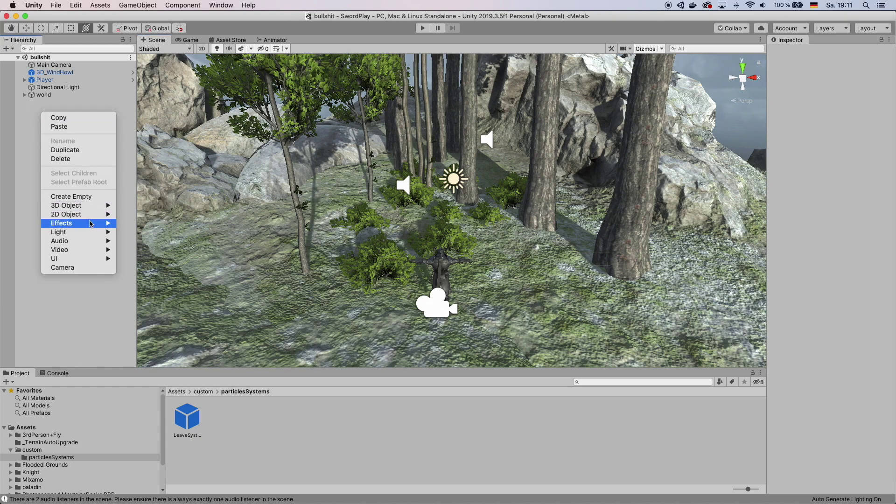
{"action": "mouse_move", "coordinate": [90, 223]}
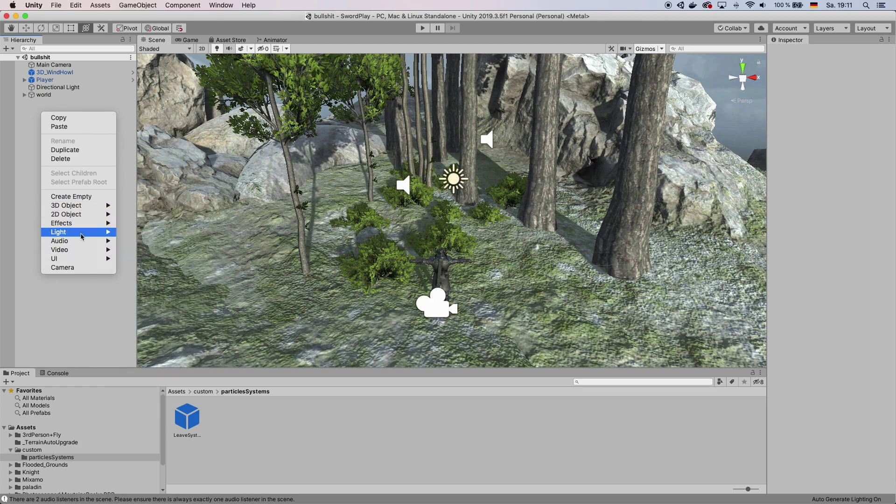
{"action": "left_click", "coordinate": [194, 226]}
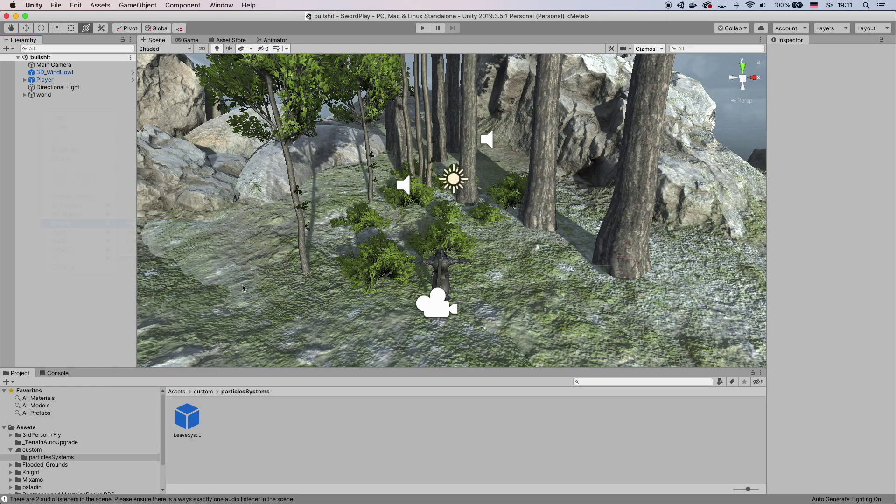
{"action": "key", "text": "f"}
Set the Particle System's Transform Position to 0, 0, 0
{"action": "left_click", "coordinate": [821, 88]}
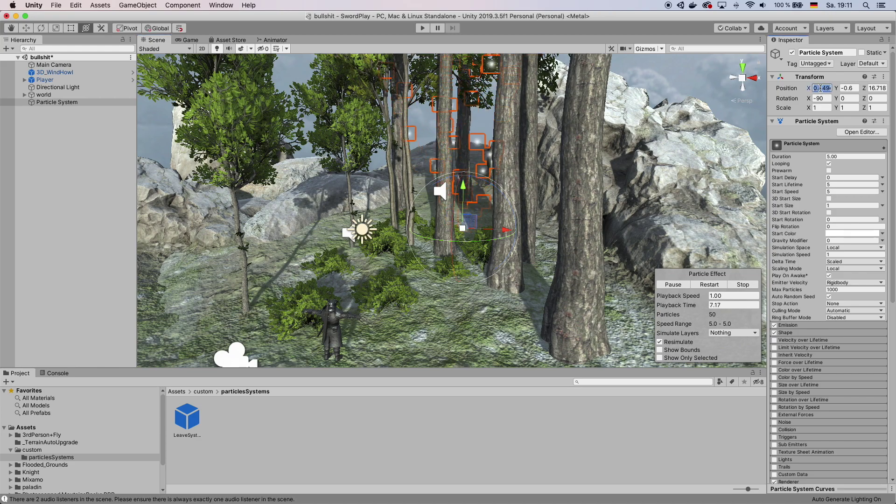
{"action": "type", "text": "0"}
{"action": "key", "text": "Tab"}
{"action": "type", "text": "0"}
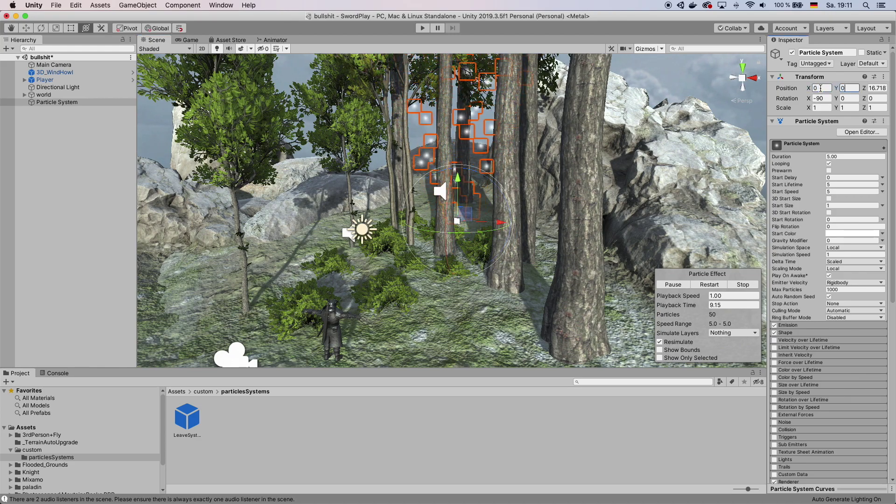
{"action": "key", "text": "Tab"}
{"action": "type", "text": "0"}
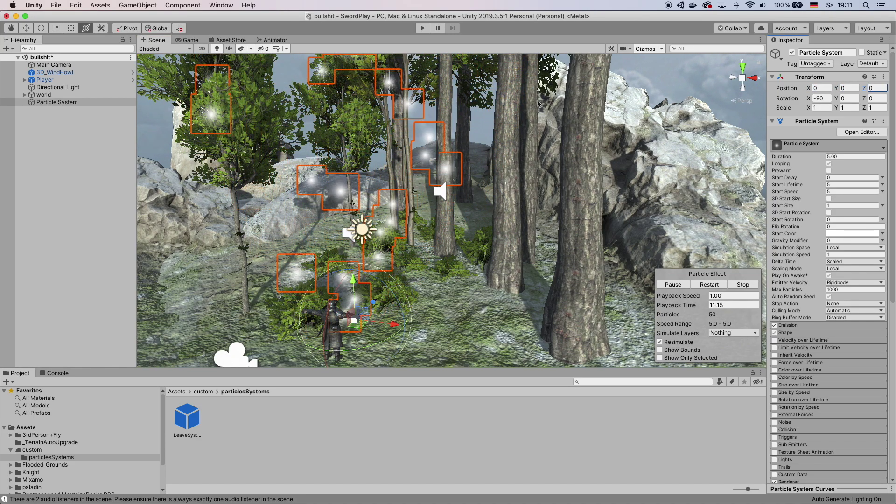
{"action": "left_click_drag", "start_coordinate": [514, 240], "coordinate": [540, 256], "text": "alt"}
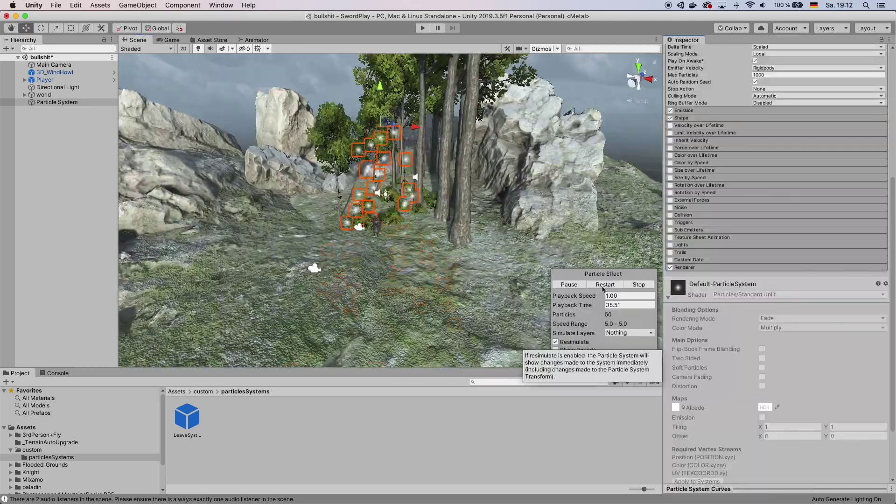
In the Shape module, change the emitter from Cone to Sphere and select the Radius field
{"action": "left_click", "coordinate": [683, 119]}
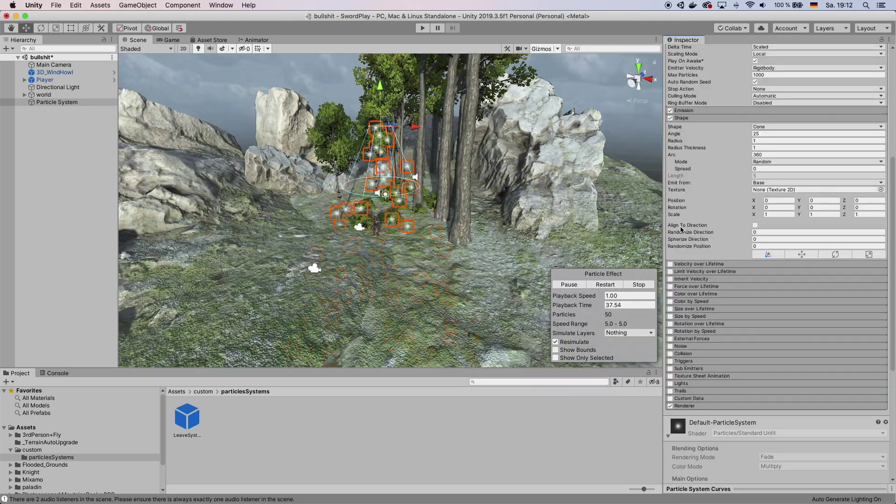
{"action": "left_click", "coordinate": [768, 127]}
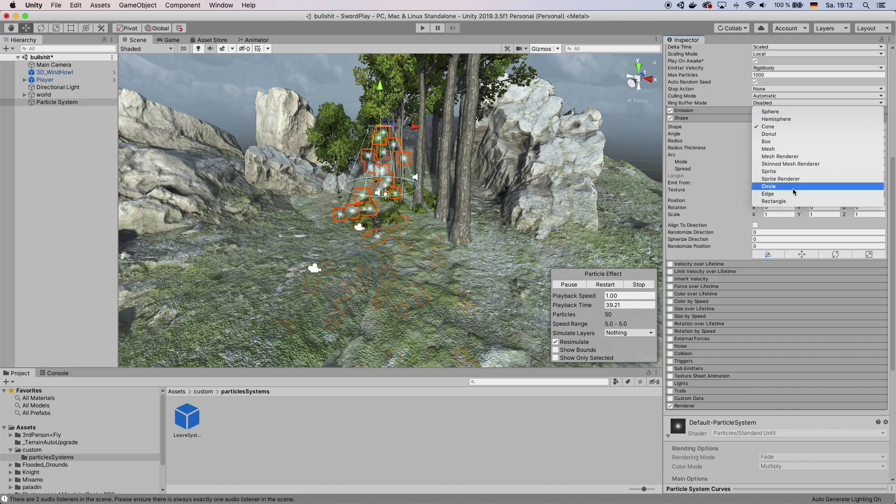
{"action": "left_click", "coordinate": [770, 111]}
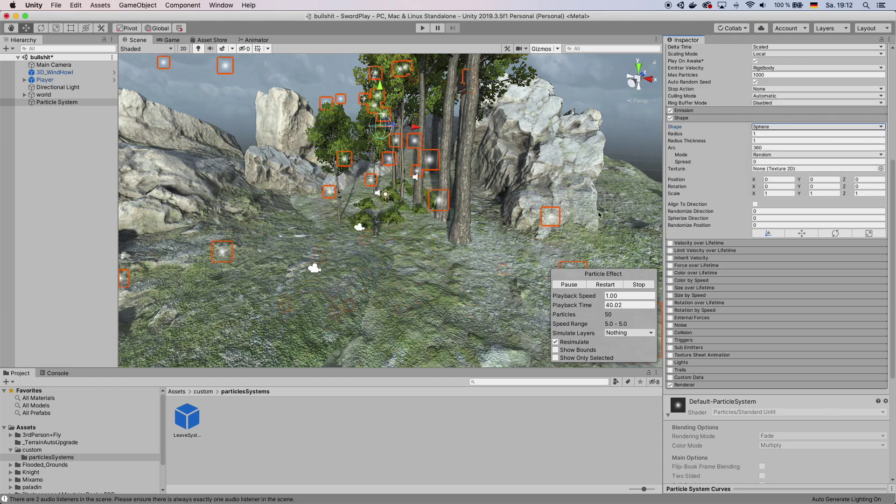
{"action": "scroll", "coordinate": [574, 171], "scroll_direction": "up", "scroll_amount": 3}
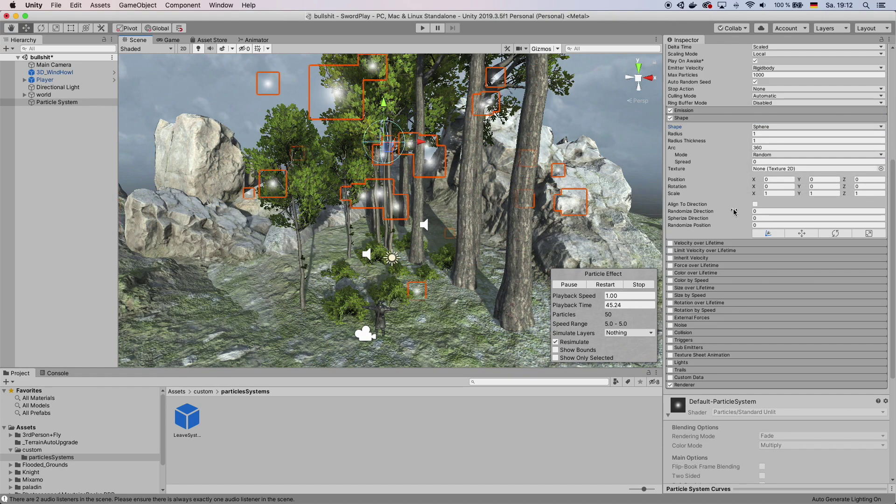
{"action": "left_click", "coordinate": [757, 134]}
Enter radius 3, then search Google Images for 'leaf texture' and preview the masked green leaf
{"action": "type", "text": "3"}
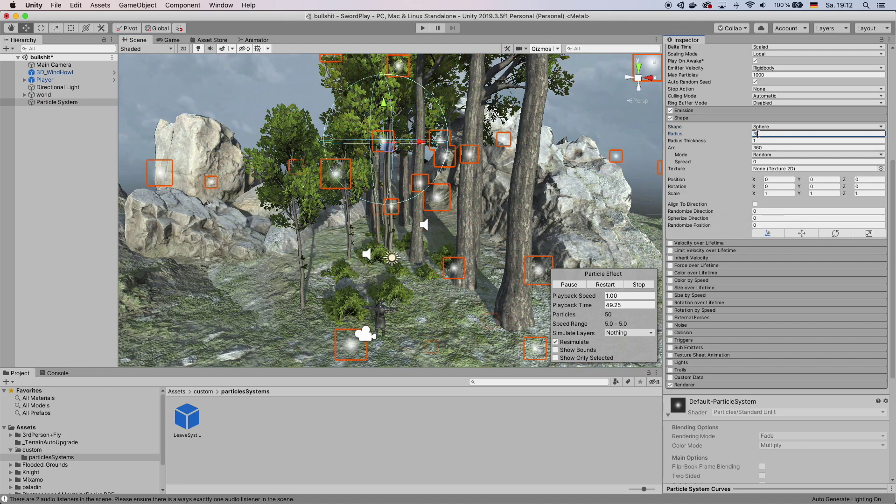
{"action": "key", "text": "super+Tab"}
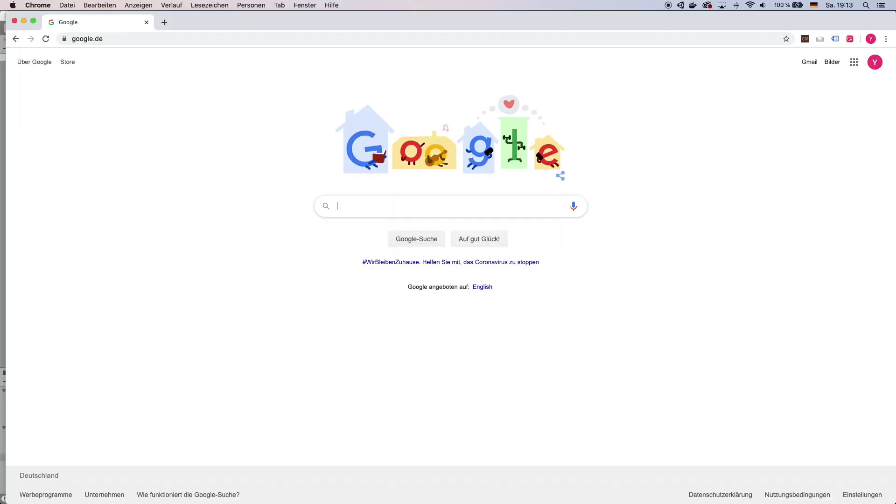
{"action": "type", "text": "lead"}
{"action": "key", "text": "BackSpace"}
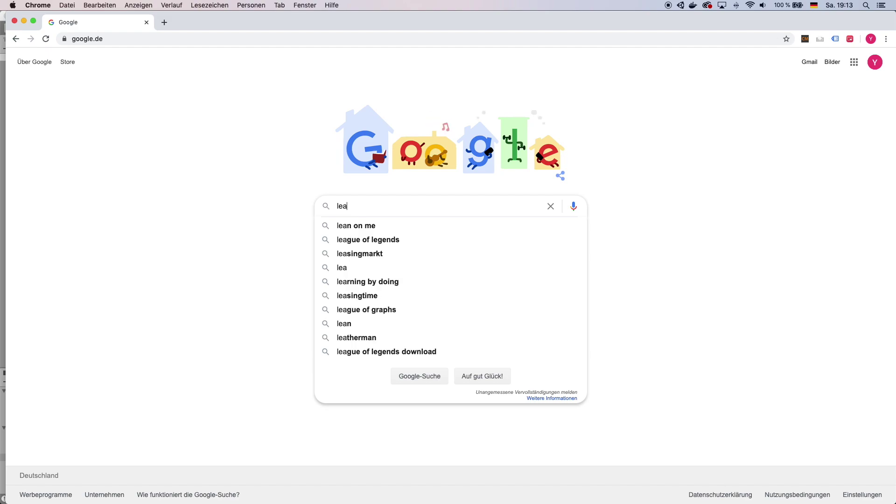
{"action": "type", "text": "f textt"}
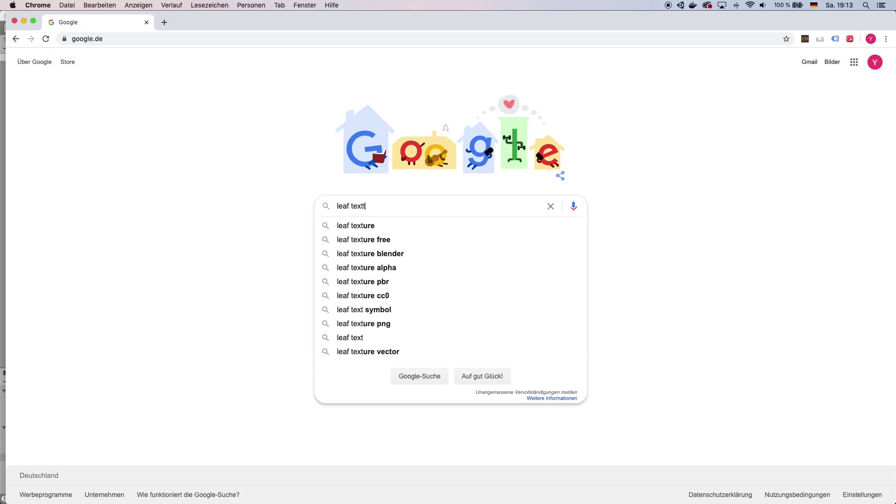
{"action": "type", "text": "ure"}
{"action": "key", "text": "Return"}
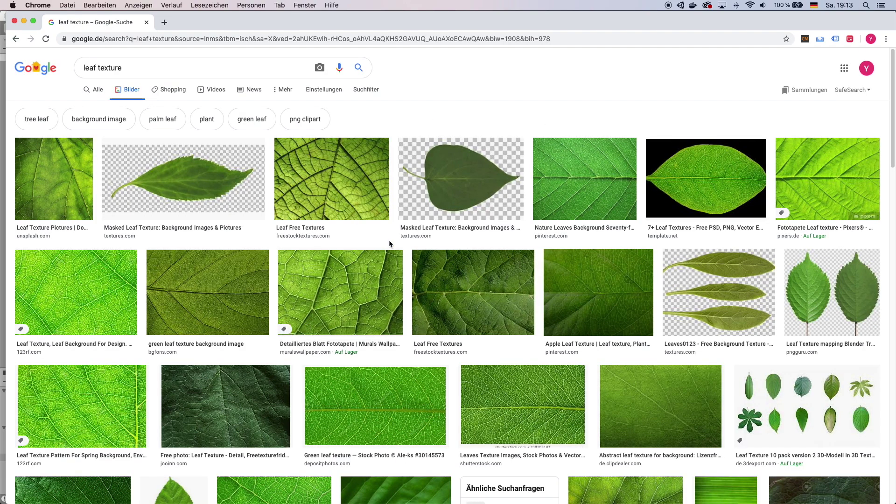
{"action": "left_click", "coordinate": [473, 177]}
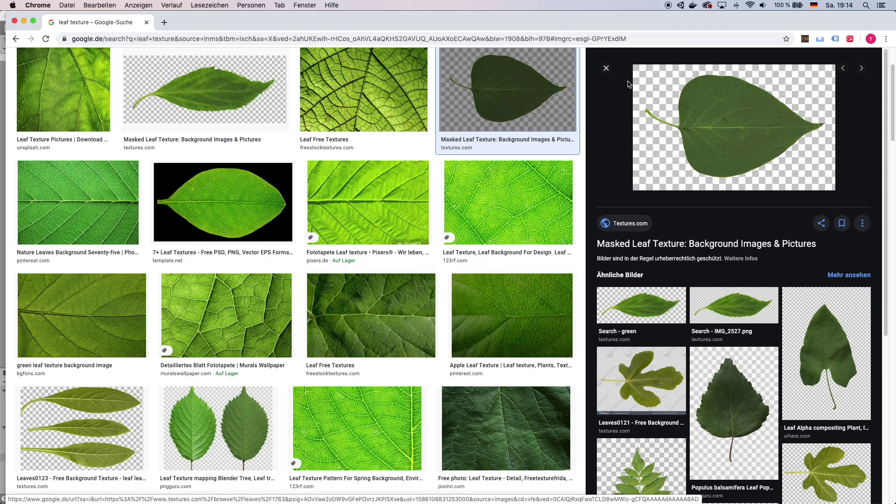
{"action": "key", "text": "super+Tab"}
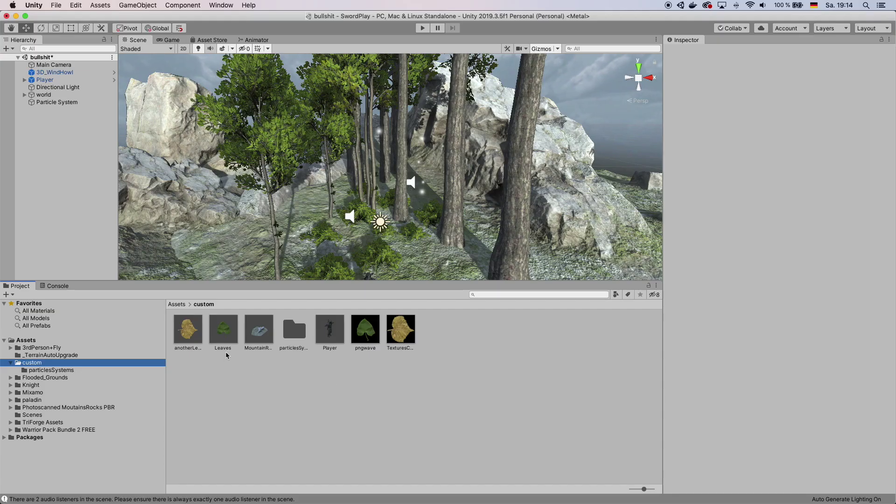
Create a new Standard-shader material named GreenLeaf in the custom folder
{"action": "right_click", "coordinate": [288, 381]}
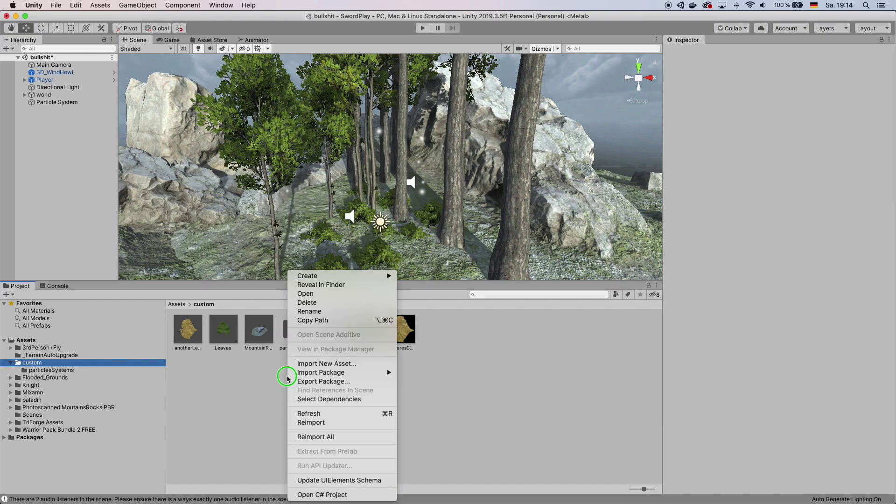
{"action": "mouse_move", "coordinate": [322, 276]}
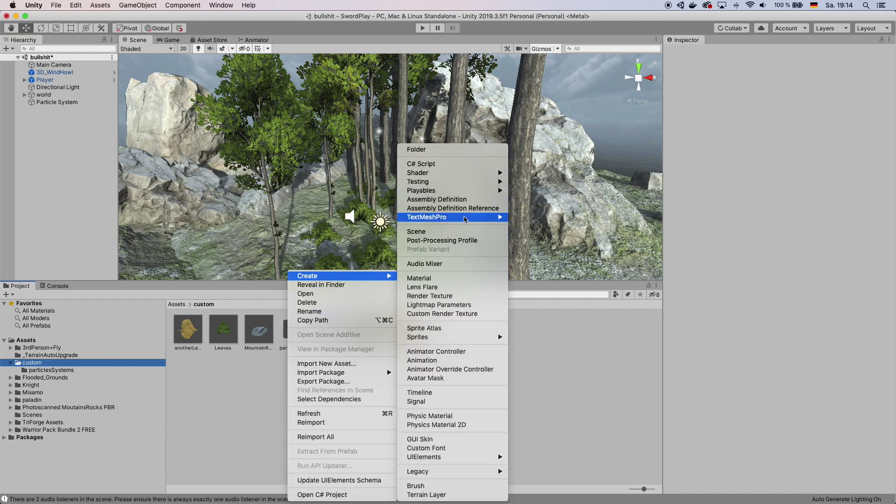
{"action": "left_click", "coordinate": [419, 278]}
{"action": "mouse_move", "coordinate": [332, 503]}
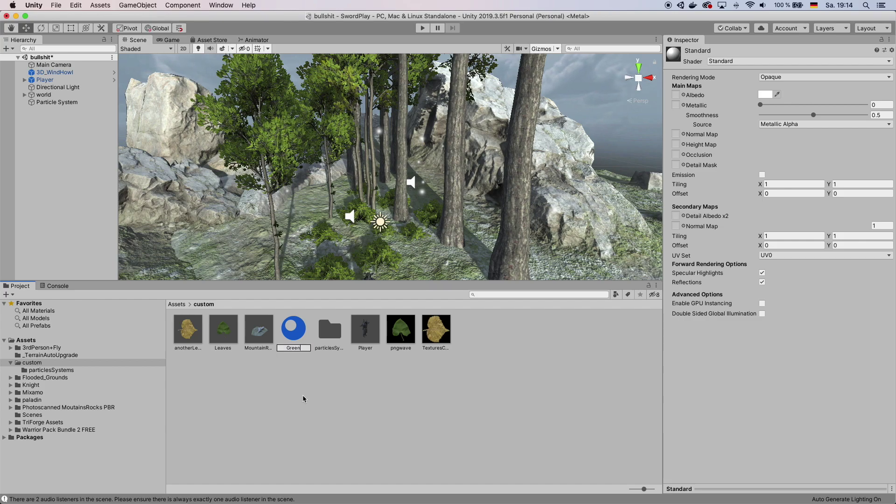
{"action": "key", "text": "Return"}
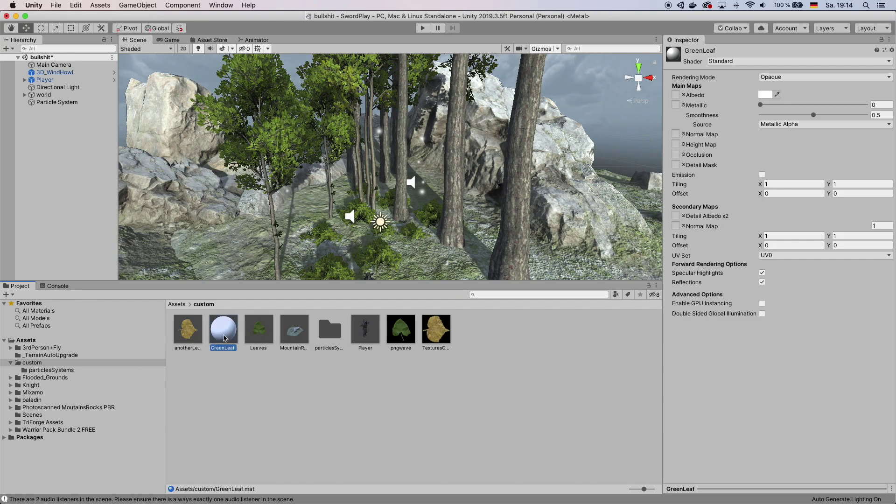
Set GreenLeaf's shader to Mobile/Particles/Alpha Blended
{"action": "left_click", "coordinate": [780, 62]}
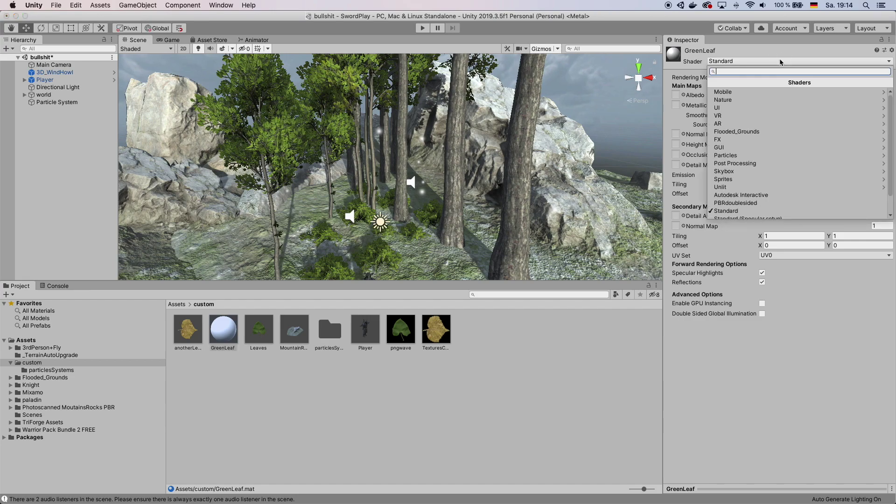
{"action": "left_click", "coordinate": [735, 92]}
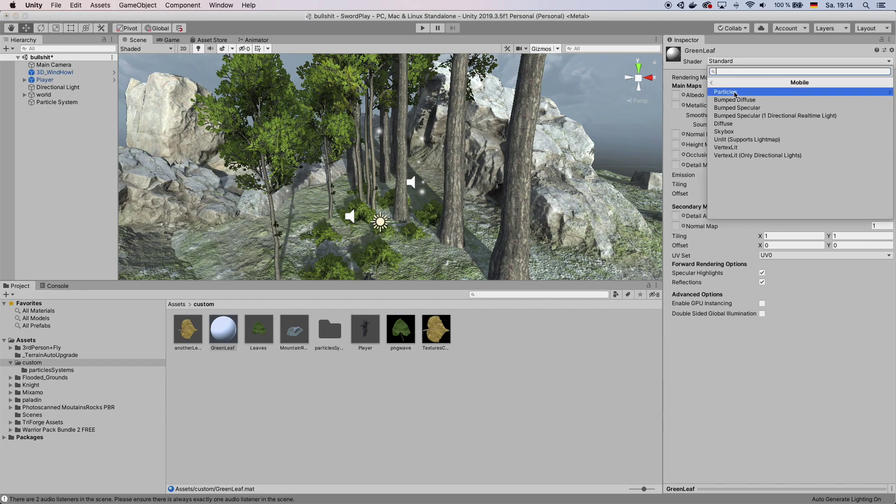
{"action": "left_click", "coordinate": [735, 92]}
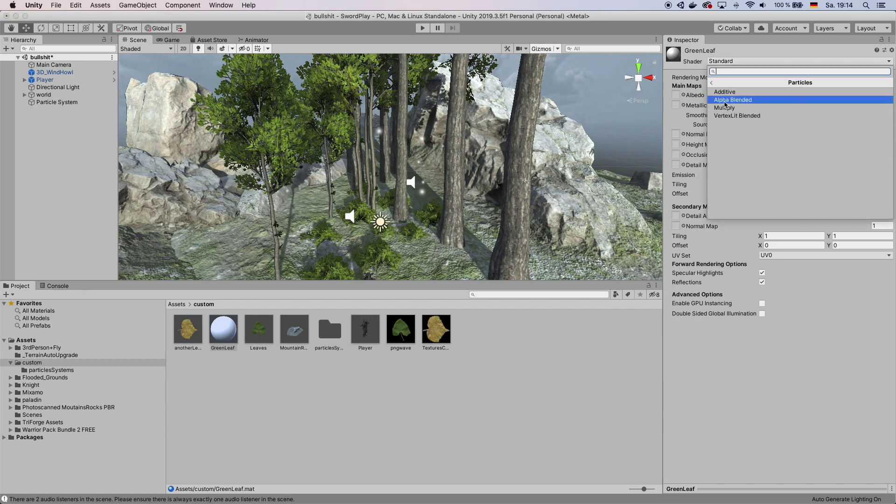
{"action": "left_click", "coordinate": [733, 100]}
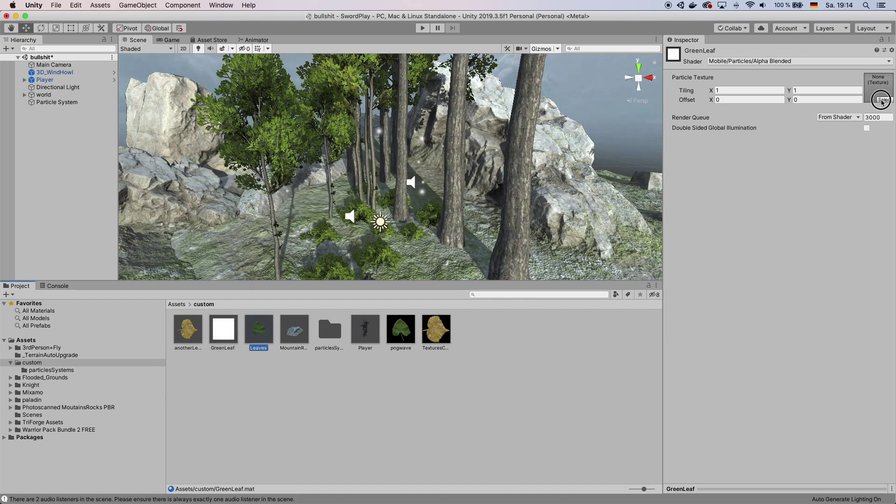
Assign the pngwave leaf image as GreenLeaf's Particle Texture
{"action": "left_click", "coordinate": [884, 99]}
{"action": "scroll", "coordinate": [238, 121], "scroll_direction": "down", "scroll_amount": 10}
{"action": "left_click", "coordinate": [759, 199]}
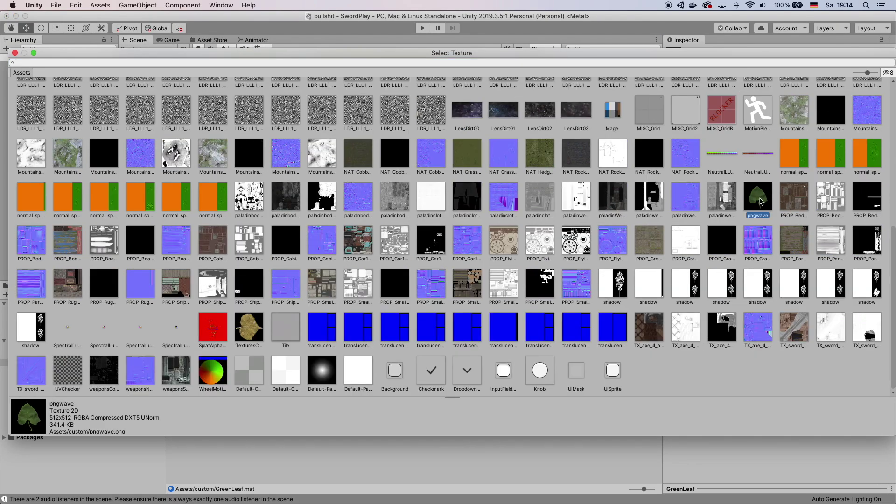
{"action": "double_click", "coordinate": [759, 201]}
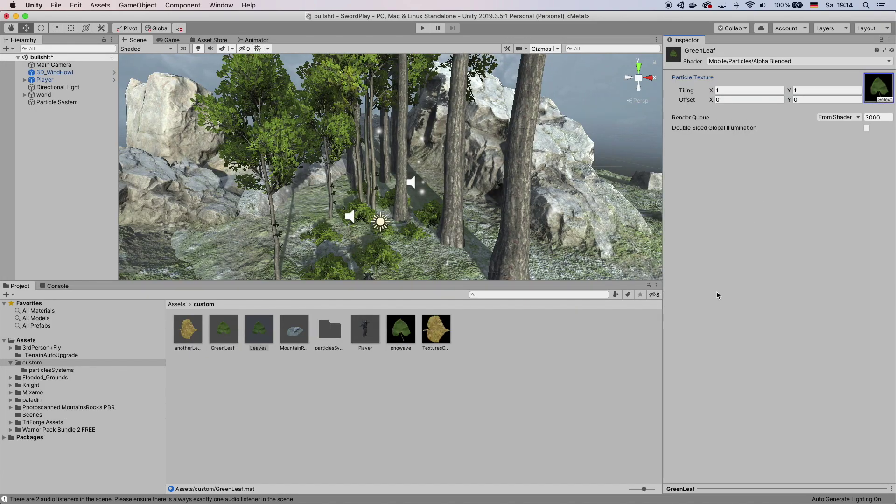
Drag the Leaves material into the Particle System's Renderer Material field
{"action": "left_click", "coordinate": [56, 103]}
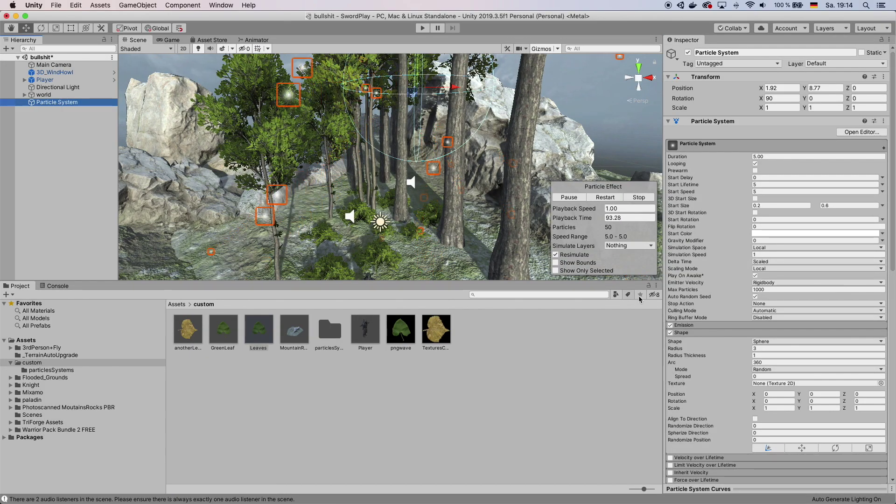
{"action": "scroll", "coordinate": [718, 314], "scroll_direction": "down", "scroll_amount": 10}
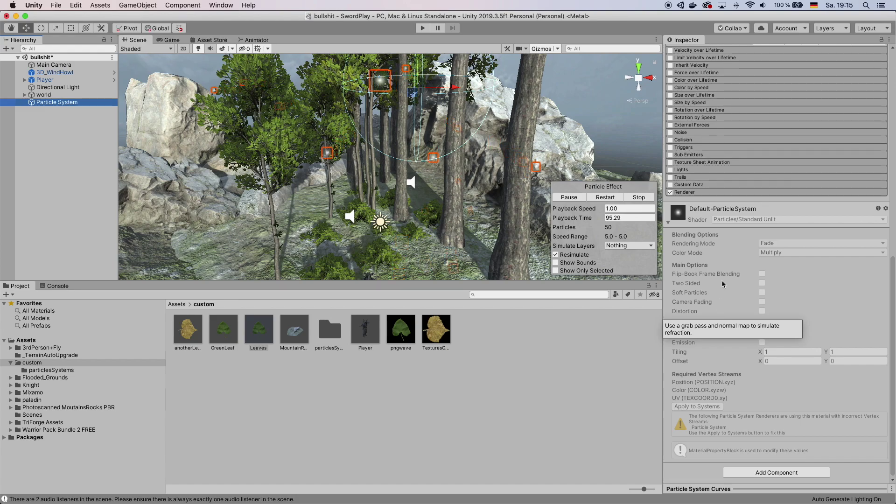
{"action": "left_click", "coordinate": [716, 192]}
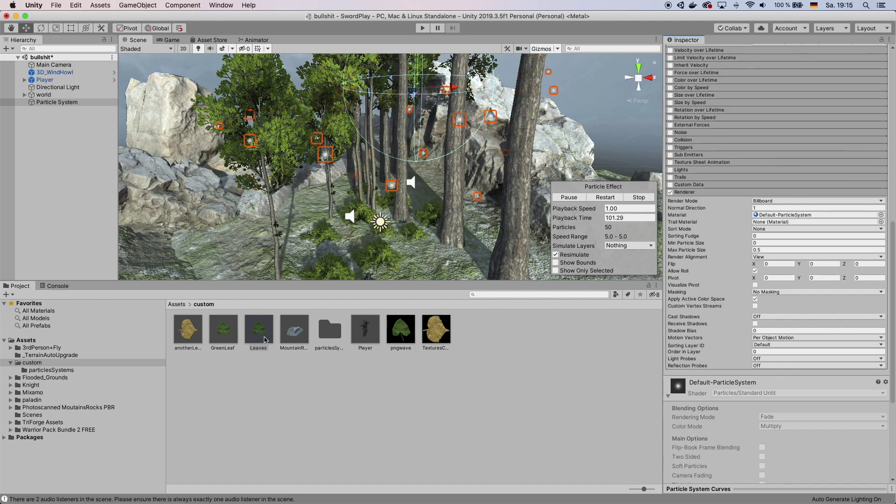
{"action": "left_click_drag", "start_coordinate": [265, 339], "coordinate": [761, 215]}
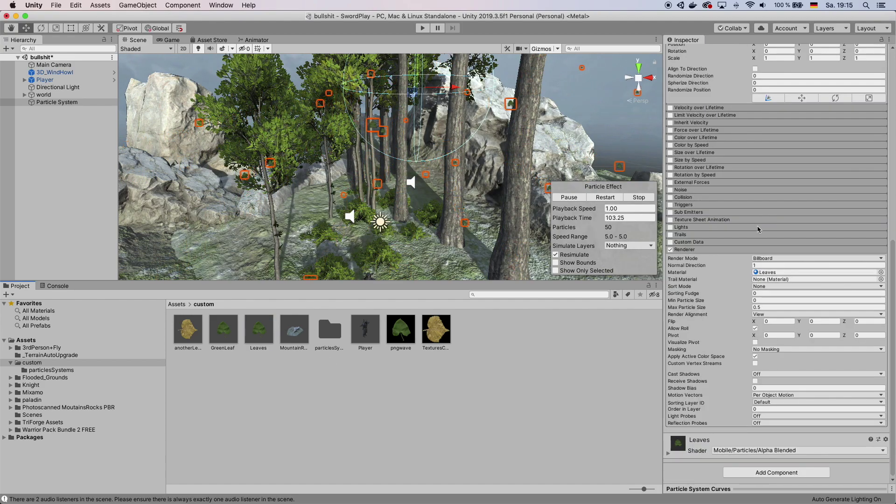
{"action": "left_click_drag", "start_coordinate": [485, 154], "coordinate": [494, 126], "text": "alt"}
Open particlesSystems, set Start Size random between 0.02 and 0.5, and Gravity Modifier 0.1
{"action": "double_click", "coordinate": [330, 330]}
{"action": "left_click_drag", "start_coordinate": [411, 242], "coordinate": [426, 220], "text": "alt"}
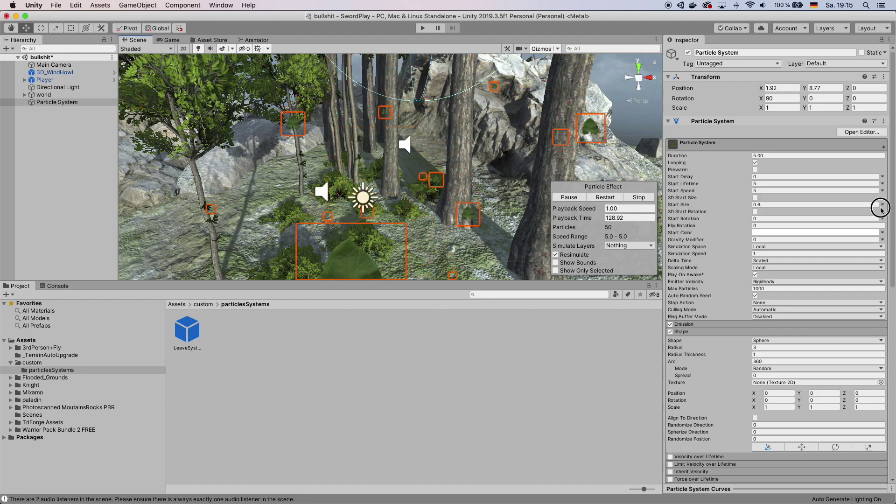
{"action": "left_click", "coordinate": [883, 205]}
{"action": "left_click", "coordinate": [860, 229]}
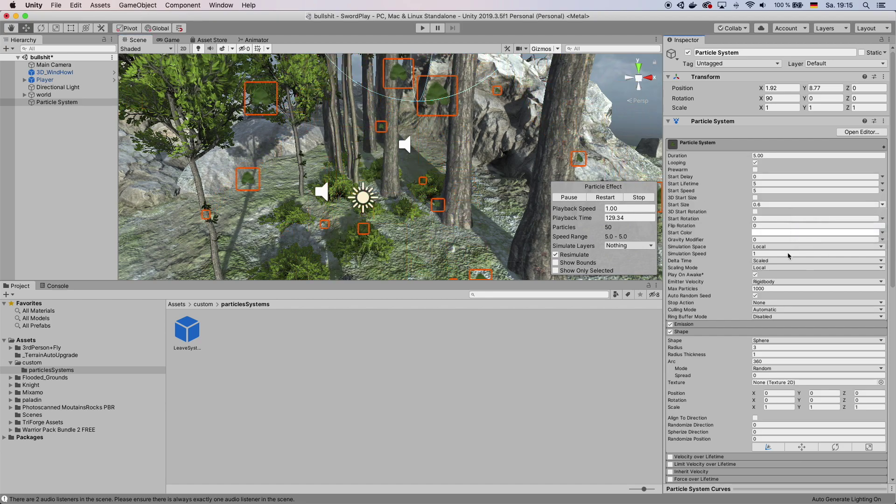
{"action": "type", "text": "0"}
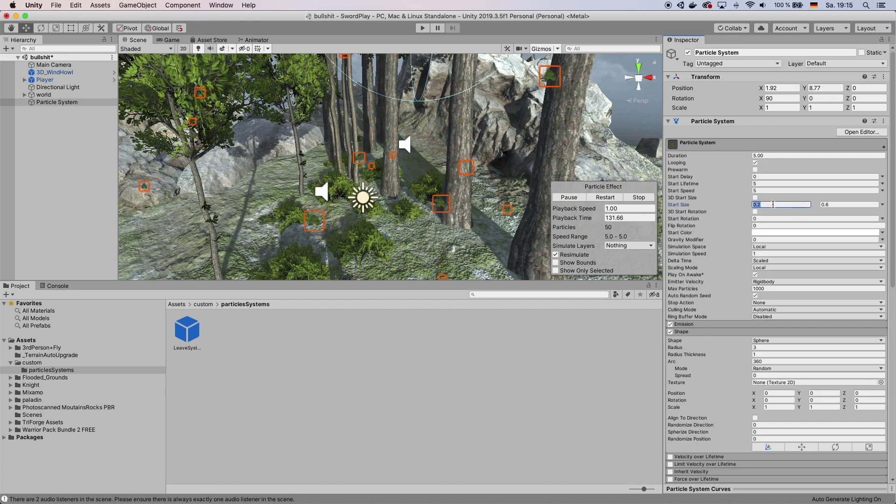
{"action": "type", "text": ".02"}
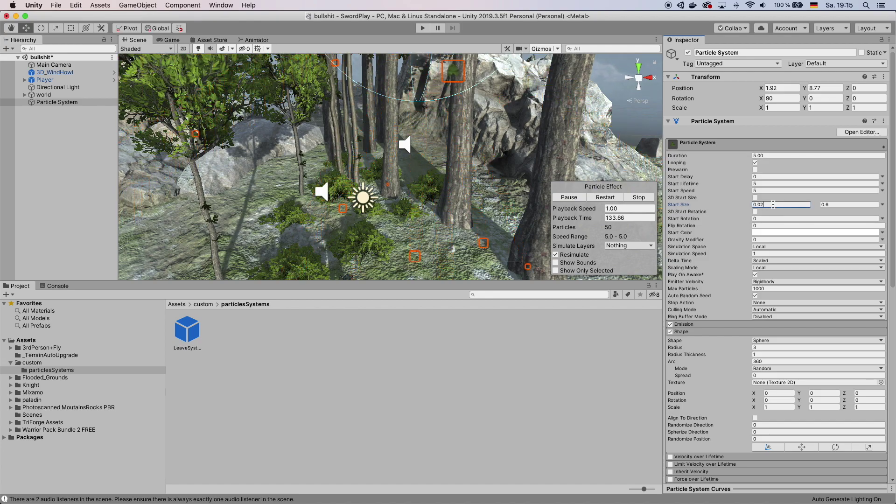
{"action": "key", "text": "Tab"}
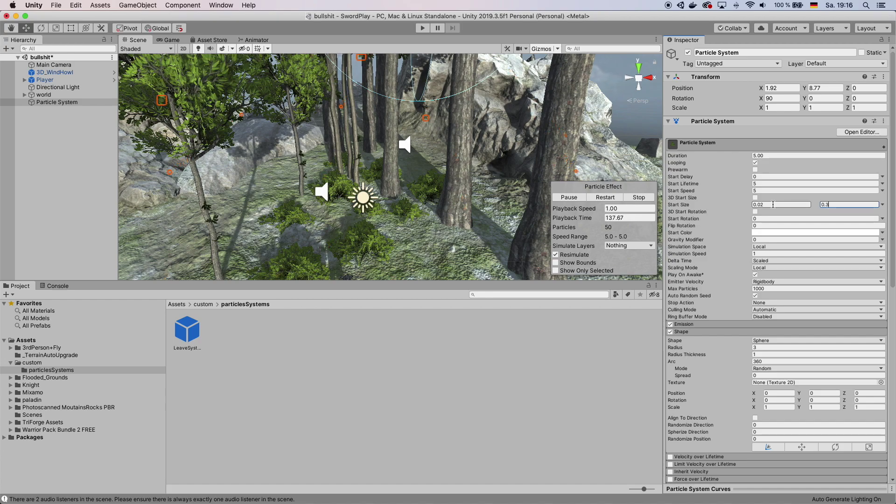
{"action": "type", "text": "0.3"}
{"action": "right_click_drag", "start_coordinate": [560, 177], "coordinate": [655, 187]}
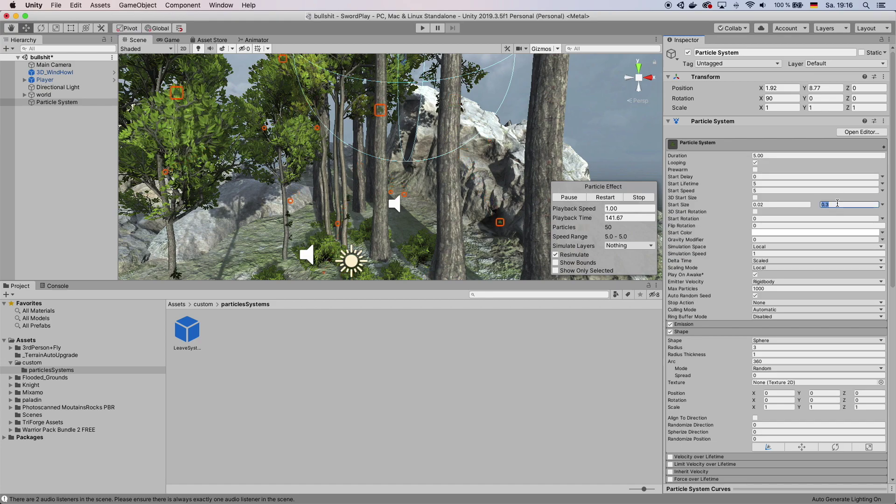
{"action": "key", "text": "BackSpace"}
{"action": "type", "text": "5"}
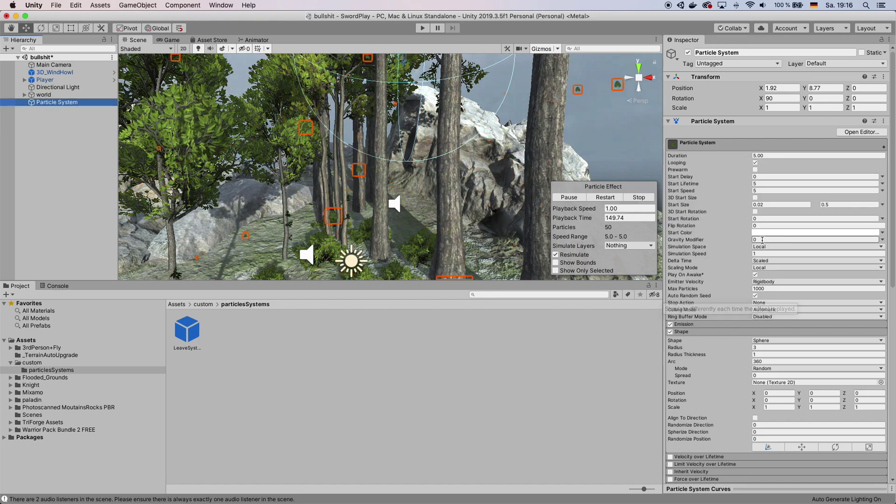
{"action": "left_click", "coordinate": [762, 240]}
{"action": "type", "text": "0.1"}
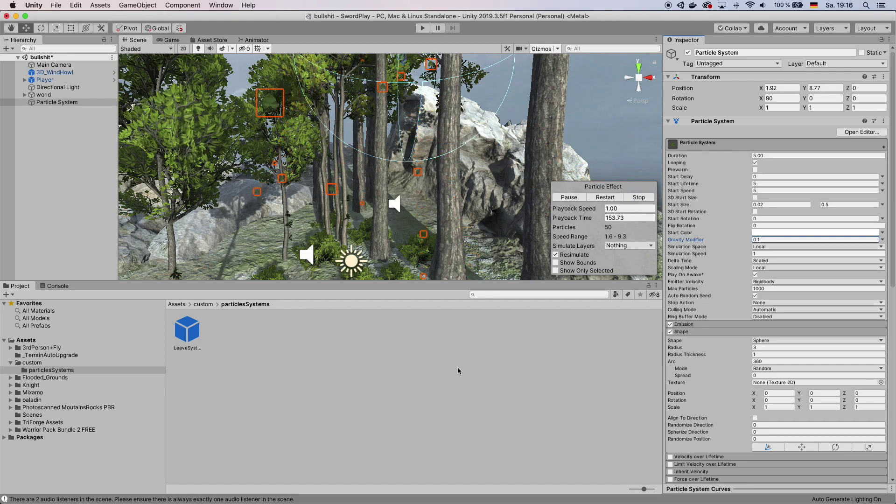
Confirm gravity 0.1 and set Start Rotation to random between 1 and 360
{"action": "left_click", "coordinate": [528, 364]}
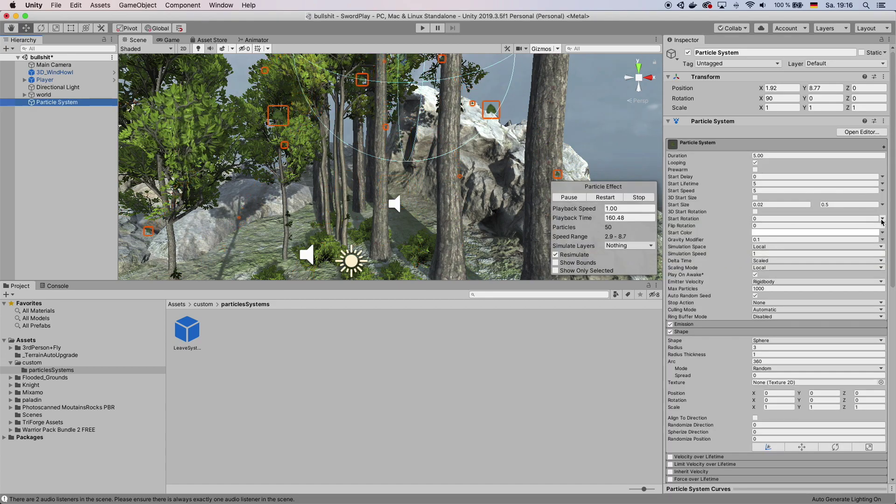
{"action": "left_click", "coordinate": [882, 218]}
{"action": "left_click", "coordinate": [862, 243]}
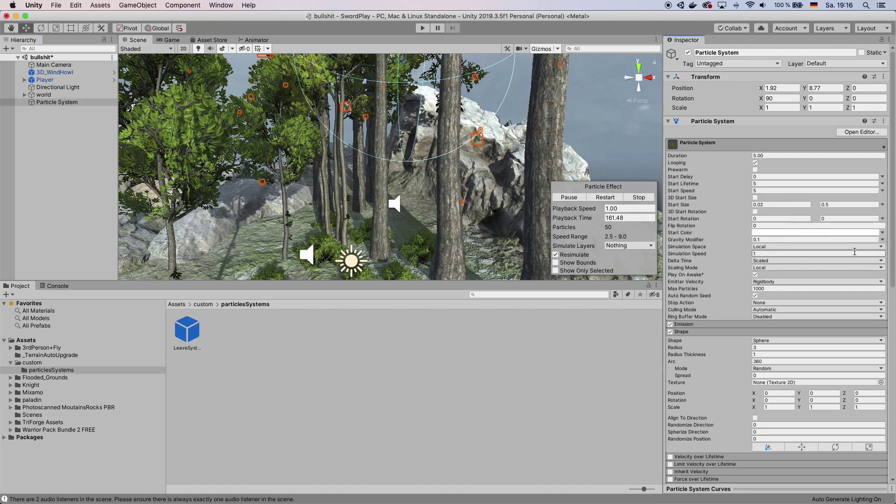
{"action": "left_click", "coordinate": [776, 219]}
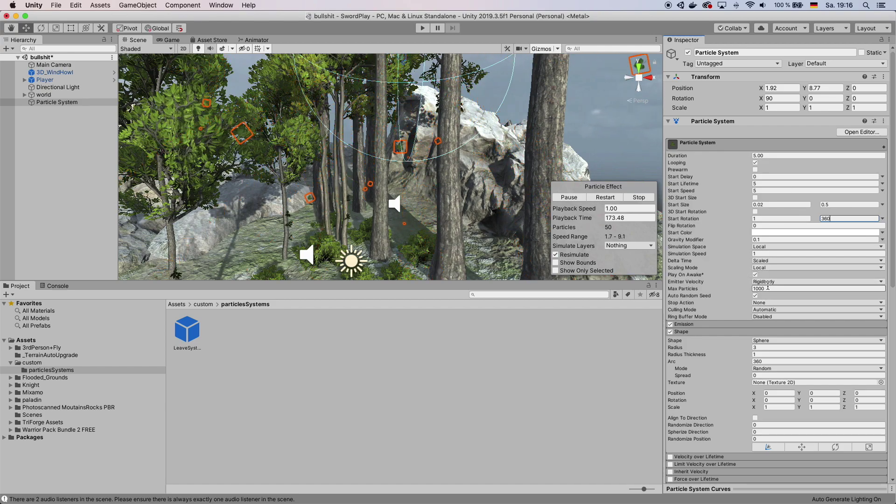
{"action": "key", "text": "Return"}
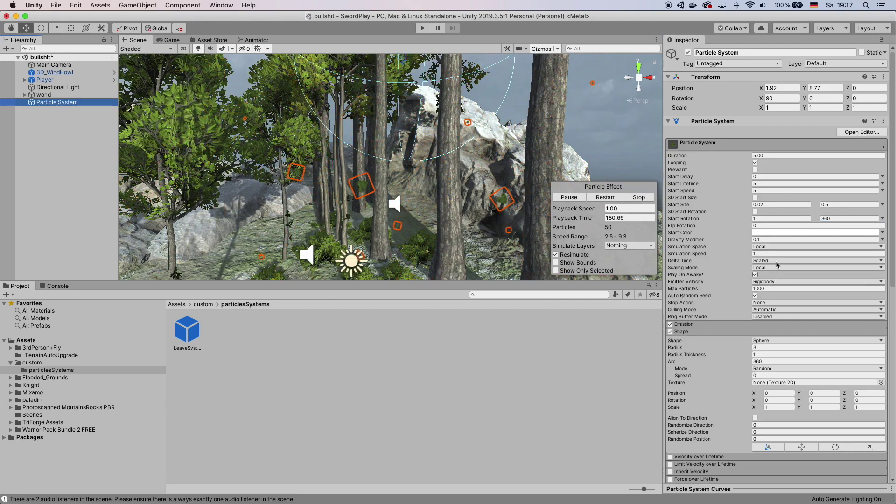
Set Simulation Space to World, Simulation Speed to 0.5, and Max Particles to 100
{"action": "left_click", "coordinate": [881, 249]}
{"action": "left_click", "coordinate": [854, 257]}
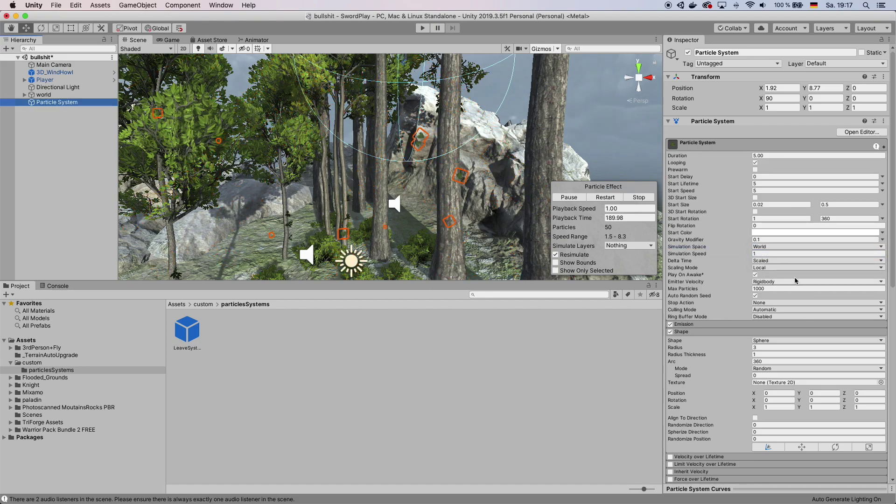
{"action": "left_click", "coordinate": [762, 252]}
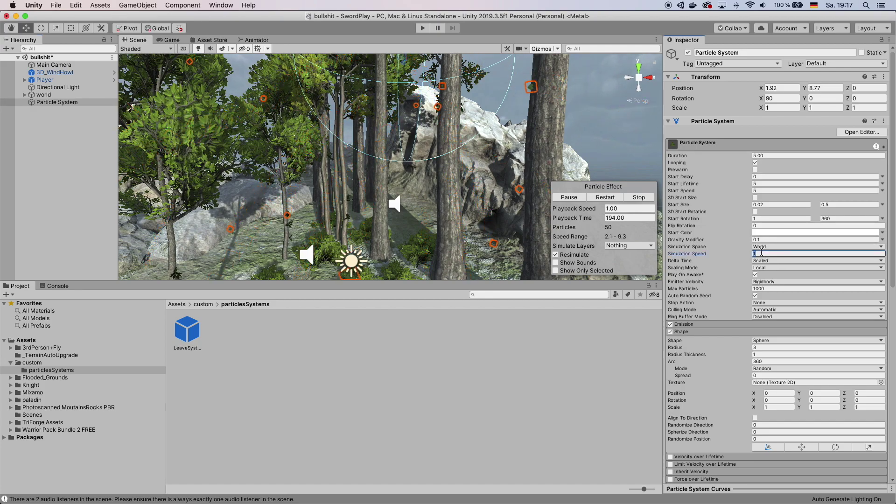
{"action": "type", "text": "0.5"}
{"action": "key", "text": "Return"}
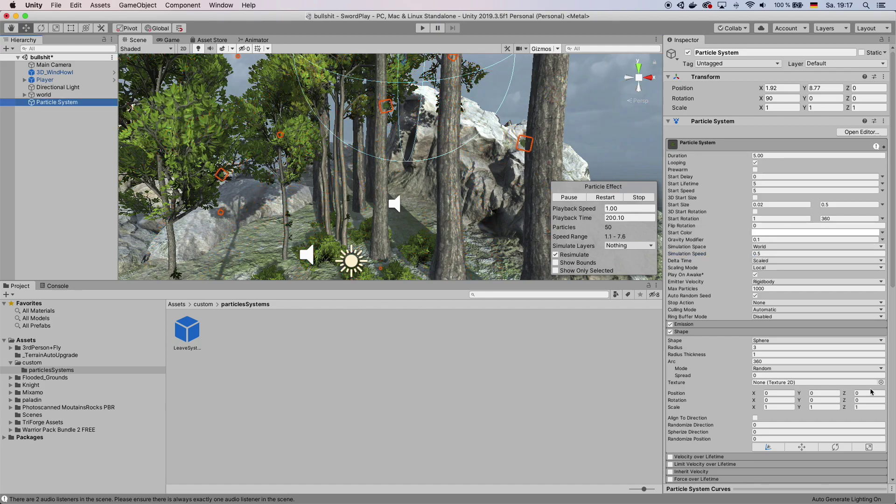
{"action": "left_click", "coordinate": [771, 289]}
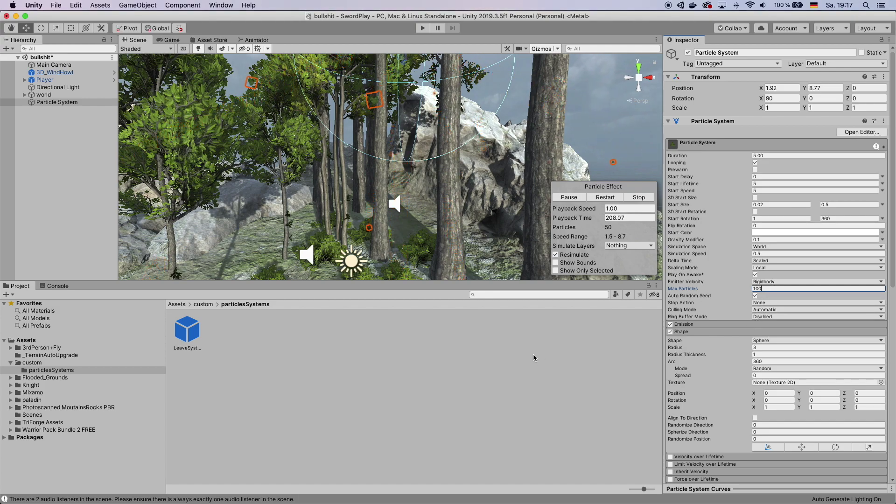
Set Emission Rate over Time to 5 and turn on Rotation over Lifetime
{"action": "left_click", "coordinate": [698, 330]}
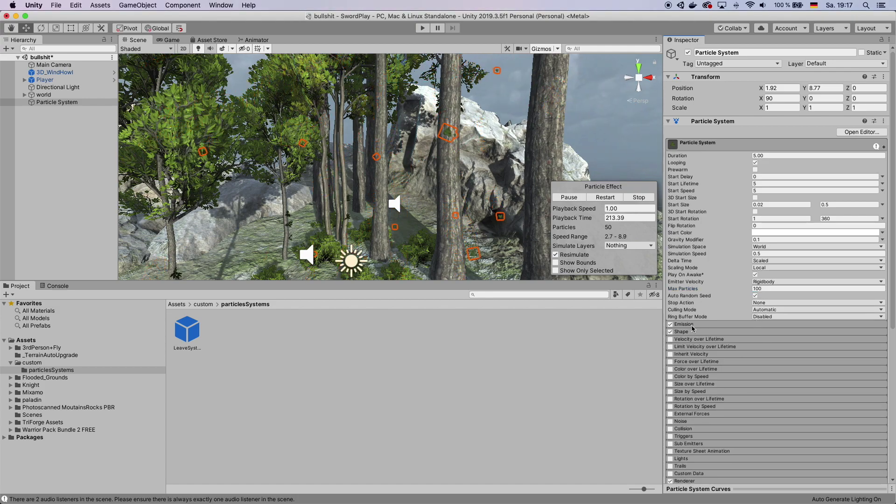
{"action": "left_click", "coordinate": [692, 325]}
{"action": "scroll", "coordinate": [728, 298], "scroll_direction": "down", "scroll_amount": 4}
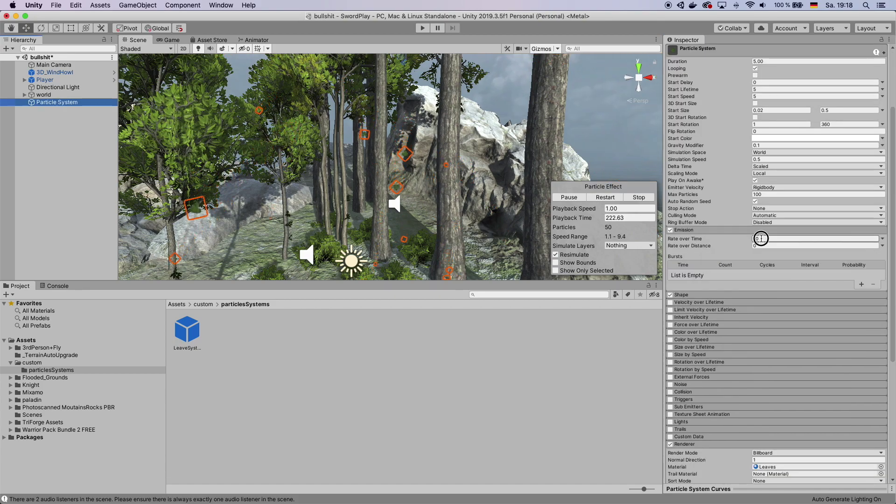
{"action": "left_click", "coordinate": [761, 239]}
{"action": "type", "text": "5"}
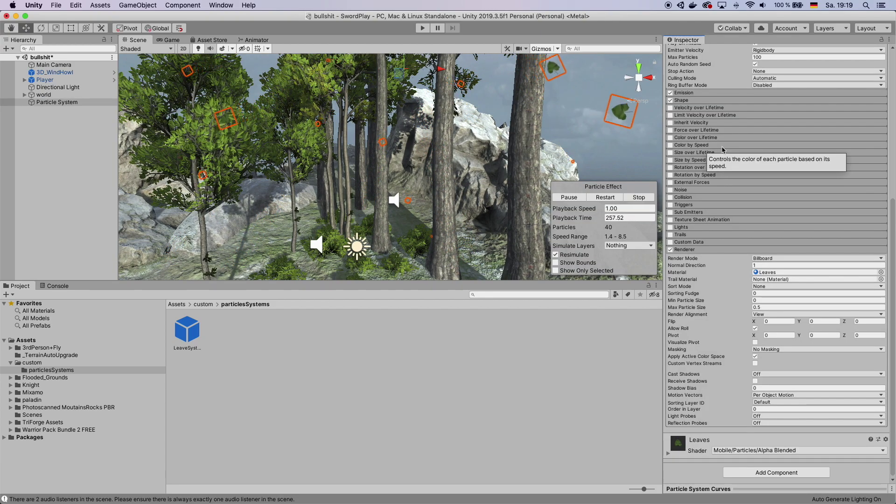
{"action": "left_click", "coordinate": [670, 167]}
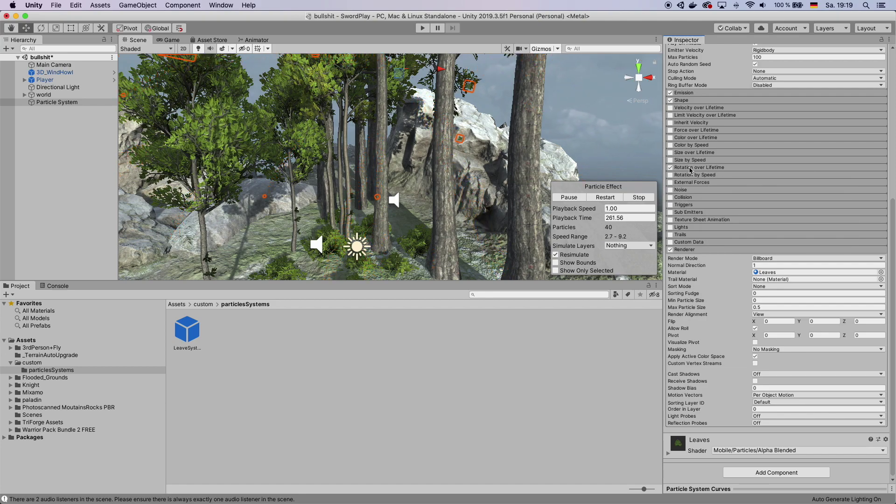
Expand Rotation over Lifetime and switch Angular Velocity to Curve
{"action": "left_click", "coordinate": [691, 167]}
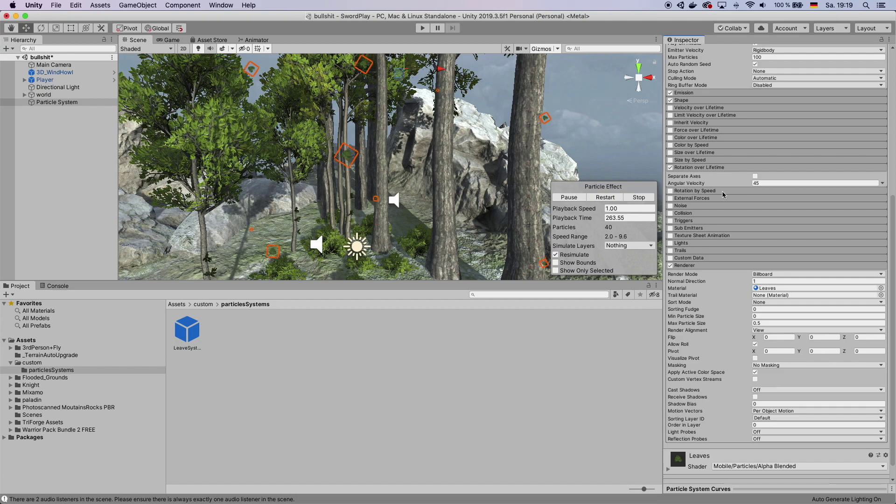
{"action": "left_click", "coordinate": [755, 177]}
{"action": "key", "text": "super+z"}
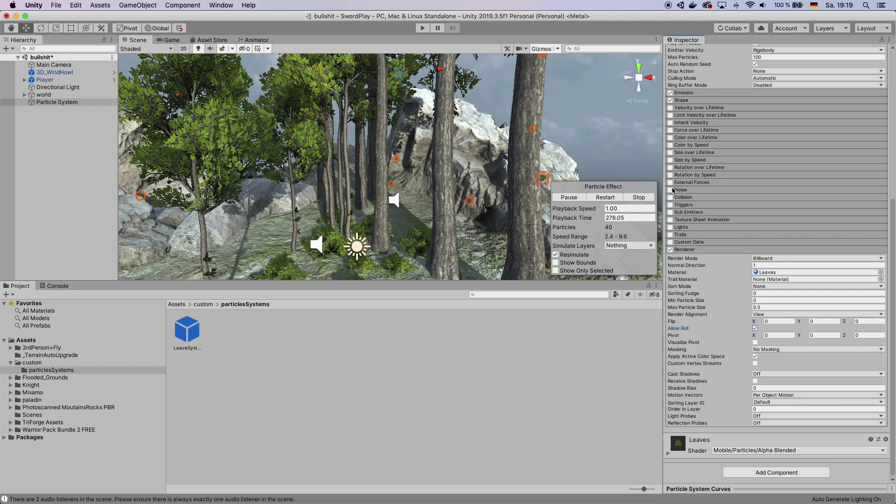
{"action": "left_click", "coordinate": [685, 168]}
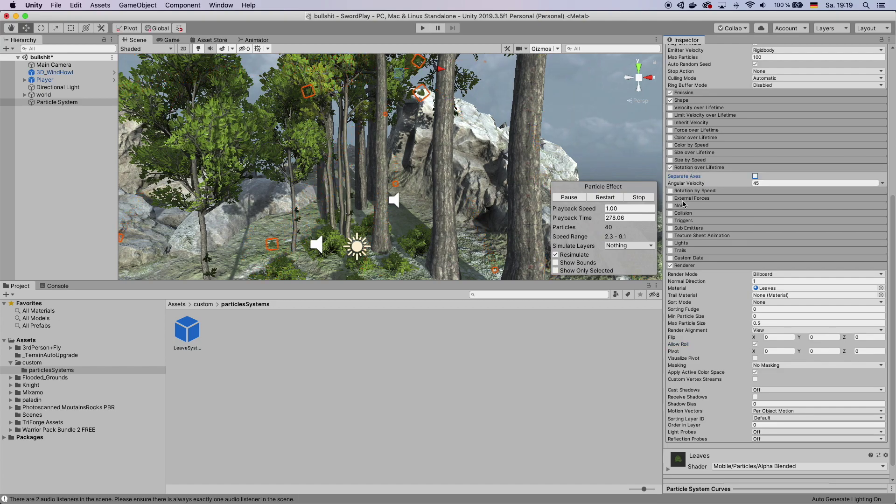
{"action": "left_click", "coordinate": [882, 183]}
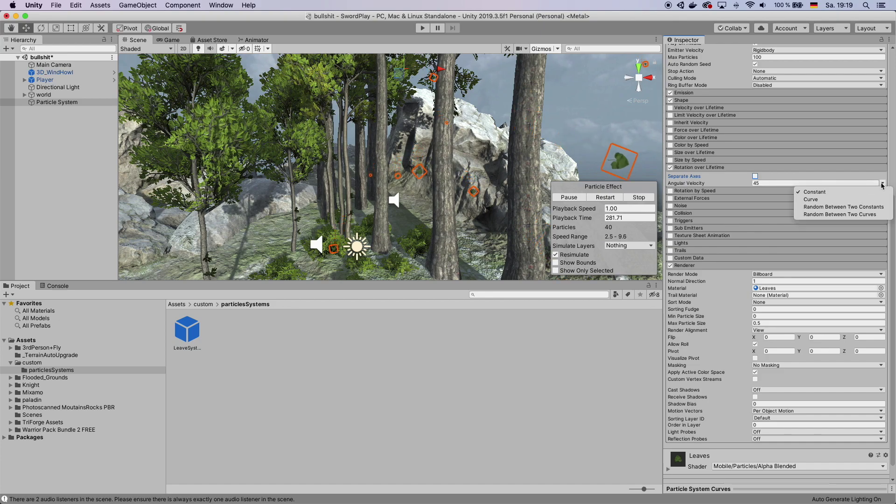
{"action": "left_click", "coordinate": [862, 202]}
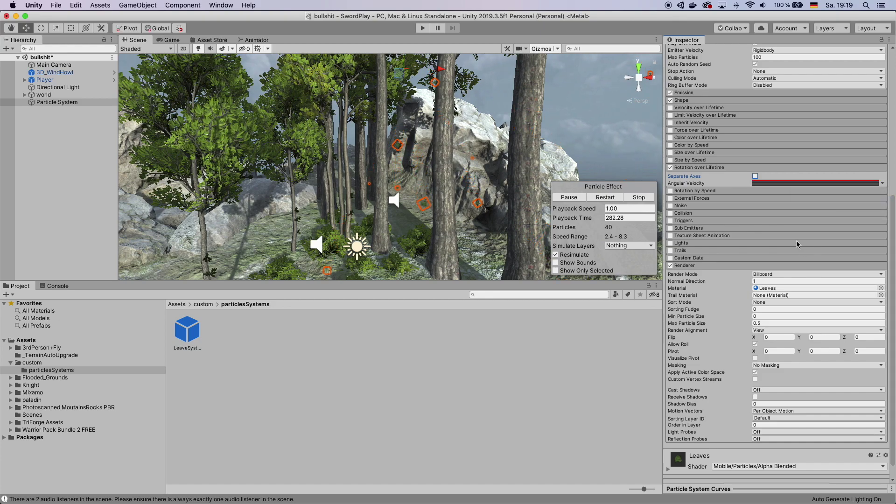
Set the angular velocity curve's top value to 45 in the curve editor
{"action": "left_click", "coordinate": [668, 469]}
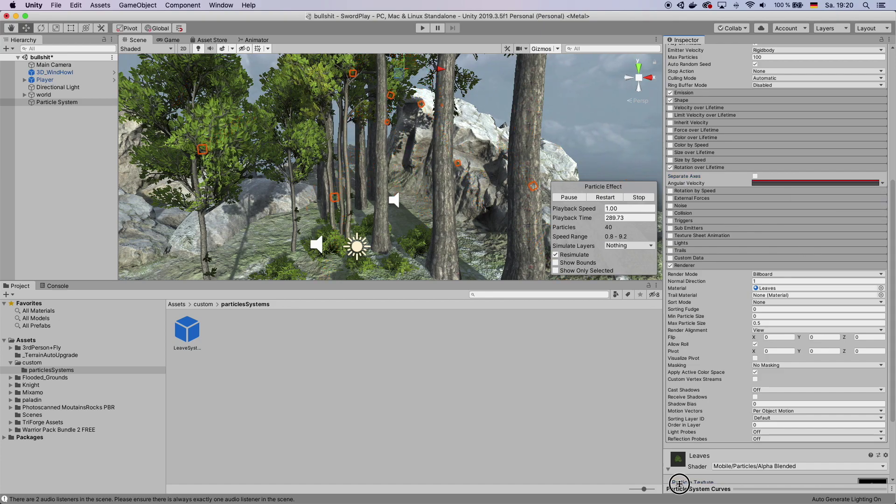
{"action": "left_click_drag", "start_coordinate": [679, 484], "coordinate": [685, 365]}
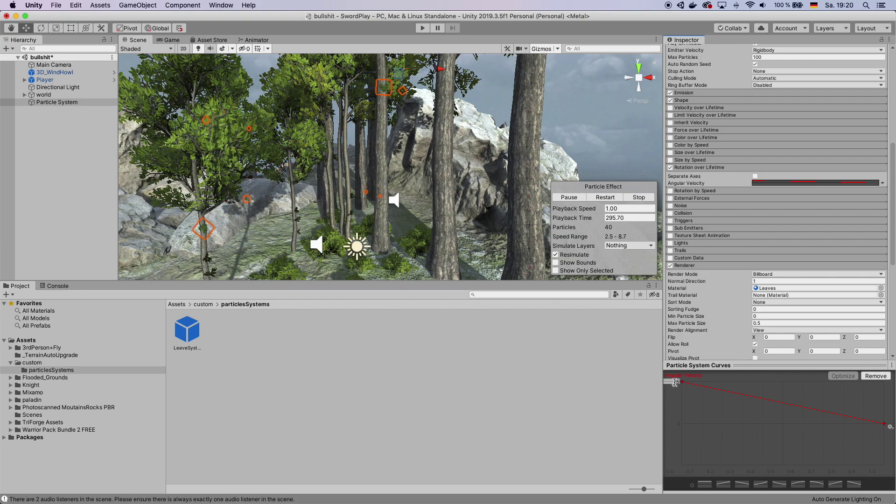
{"action": "left_click", "coordinate": [672, 382]}
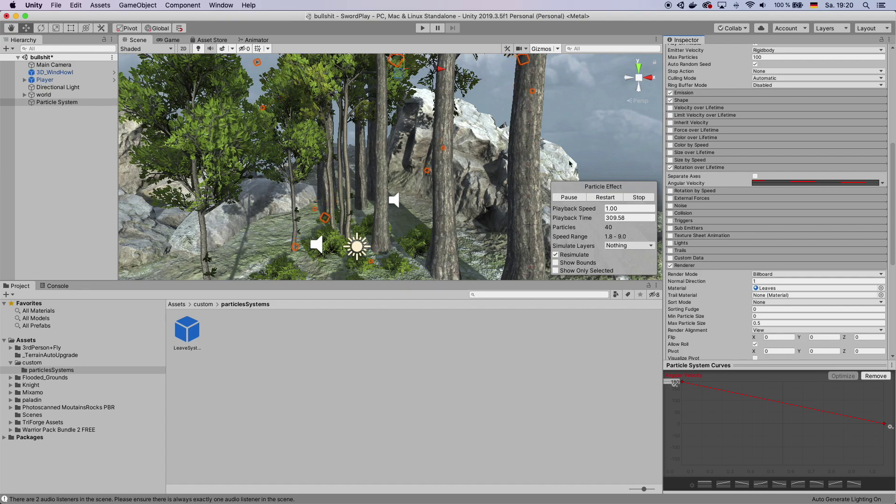
{"action": "left_click", "coordinate": [696, 265]}
Enable External Forces with a multiplier of 0.7
{"action": "left_click", "coordinate": [699, 182]}
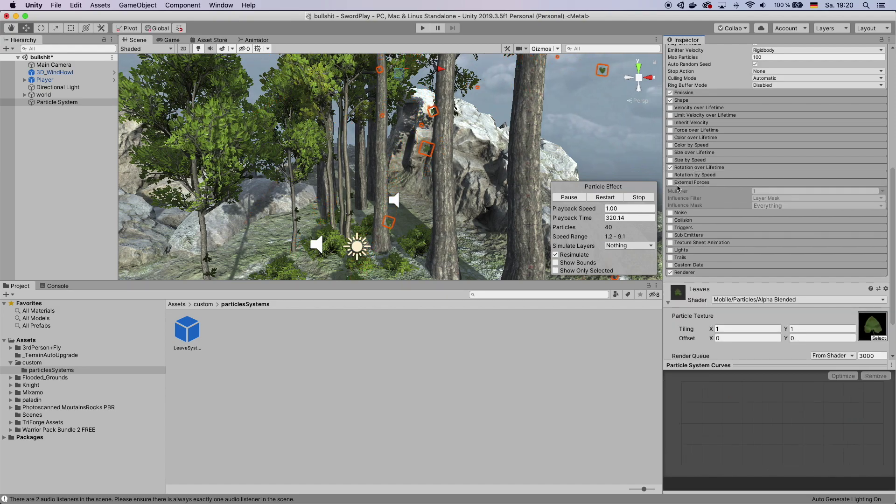
{"action": "left_click", "coordinate": [671, 182]}
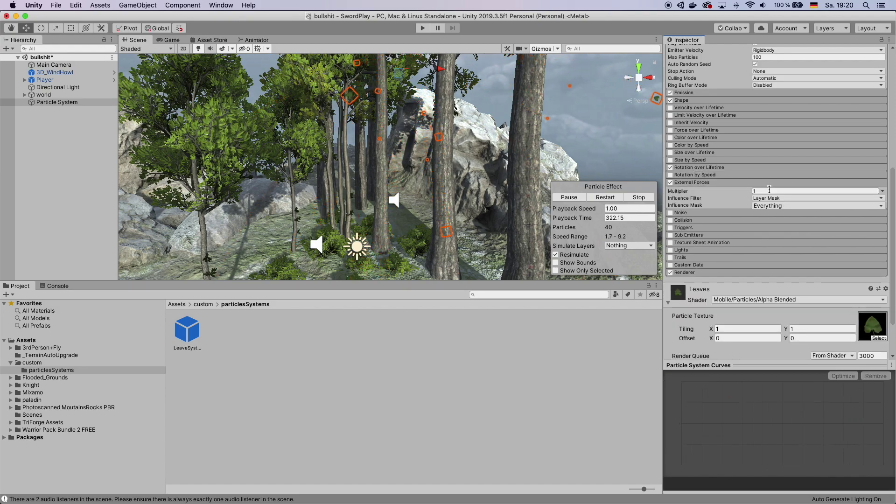
{"action": "left_click", "coordinate": [769, 189]}
{"action": "type", "text": "0.7"}
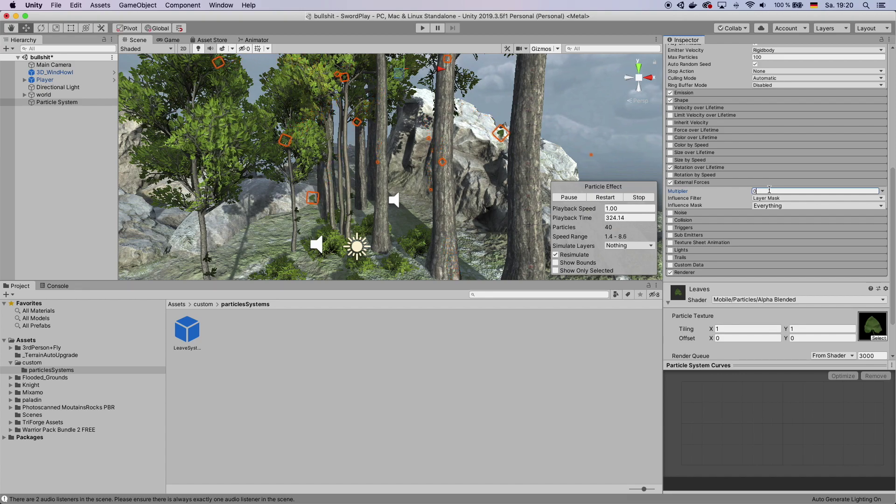
Enable Noise with separate-axis strengths X 3, Y 1.5, Z 5 and damping off
{"action": "left_click", "coordinate": [671, 214]}
{"action": "left_click", "coordinate": [690, 214]}
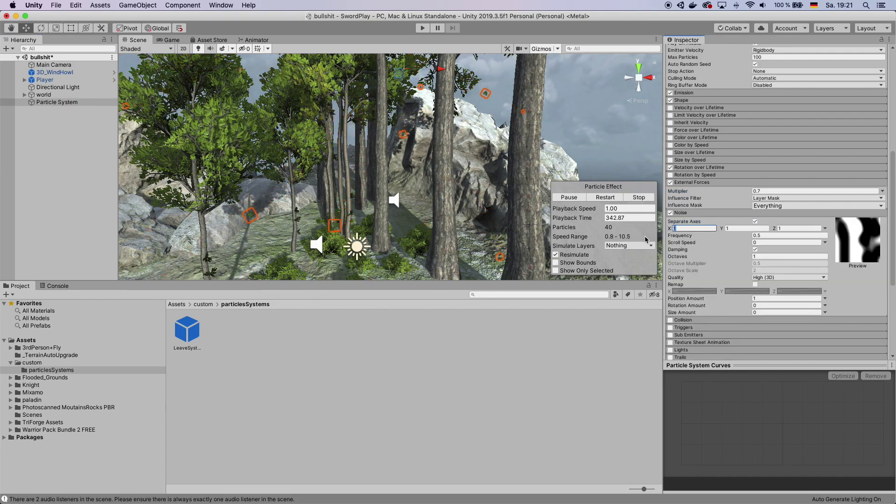
{"action": "type", "text": "3"}
{"action": "left_click", "coordinate": [747, 228]}
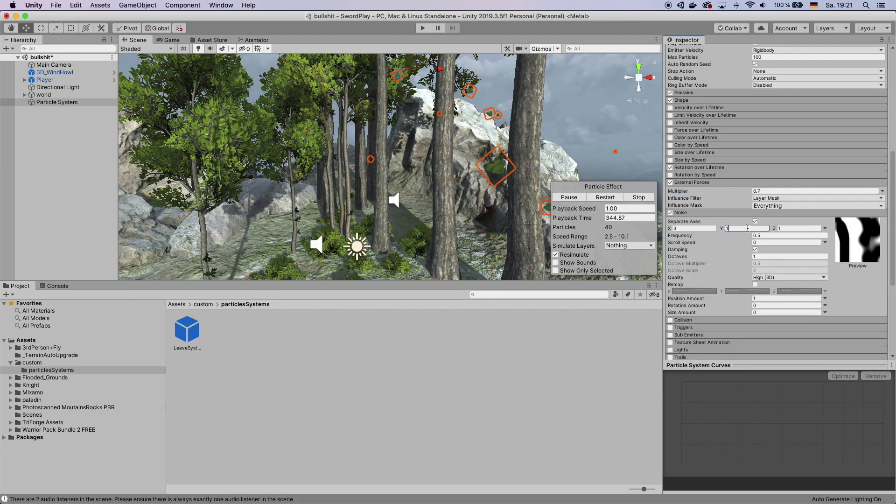
{"action": "type", "text": "1.5"}
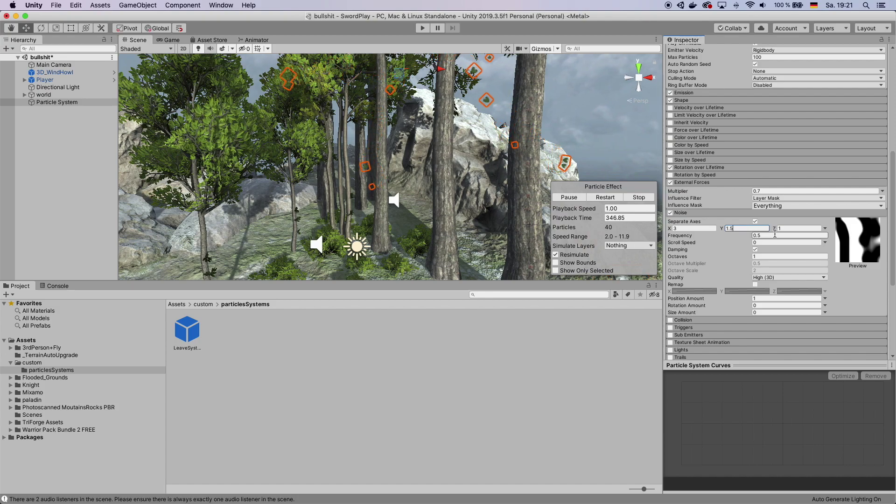
{"action": "left_click", "coordinate": [788, 227]}
{"action": "type", "text": "5"}
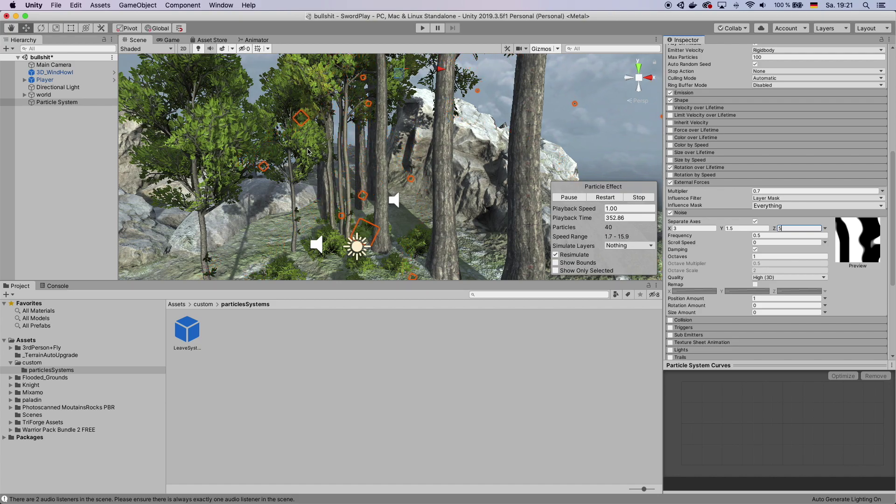
{"action": "left_click", "coordinate": [754, 249]}
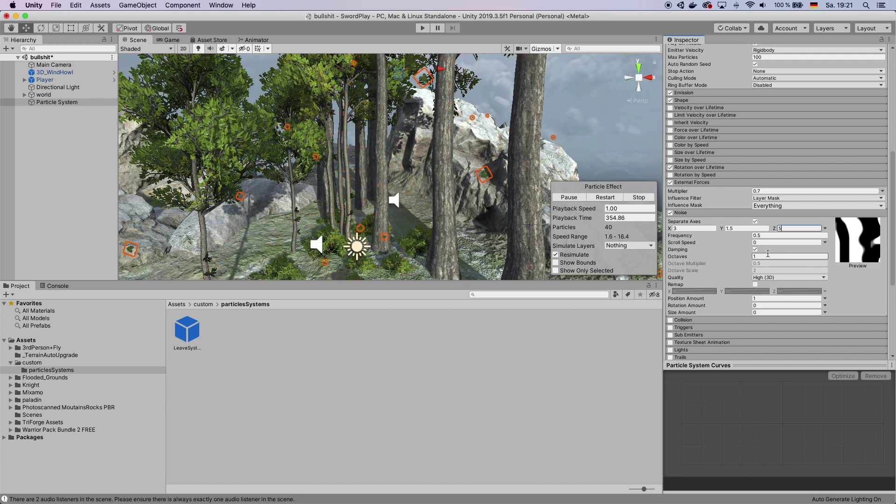
{"action": "key", "text": "shift+Tab"}
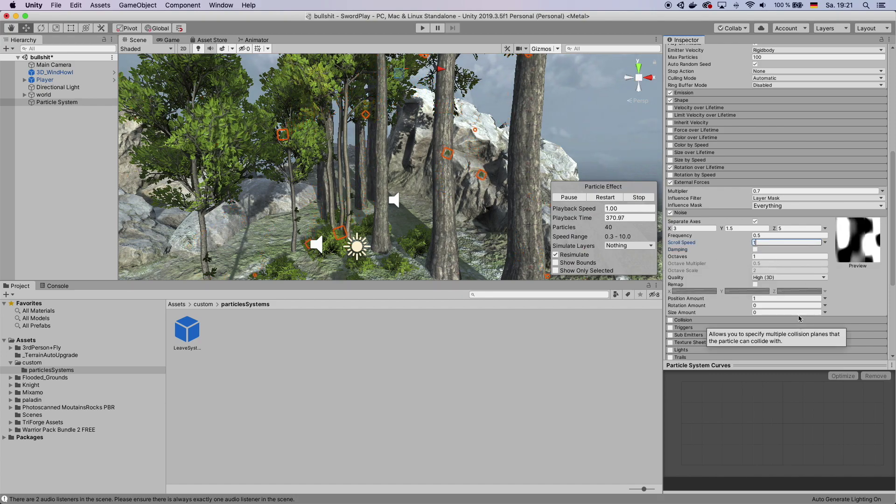
Enable leaf Collision set to World type with Bounce 0 and Dampen 0.2
{"action": "type", "text": "1"}
{"action": "left_click", "coordinate": [681, 212]}
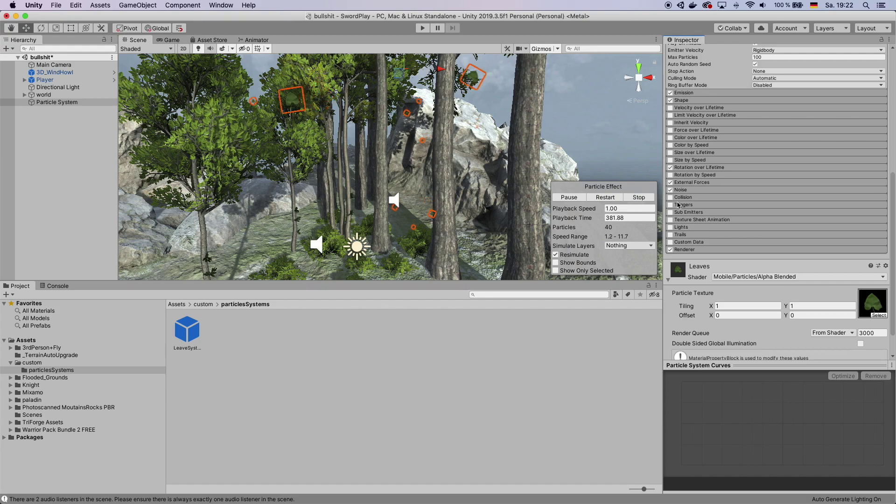
{"action": "left_click", "coordinate": [670, 198]}
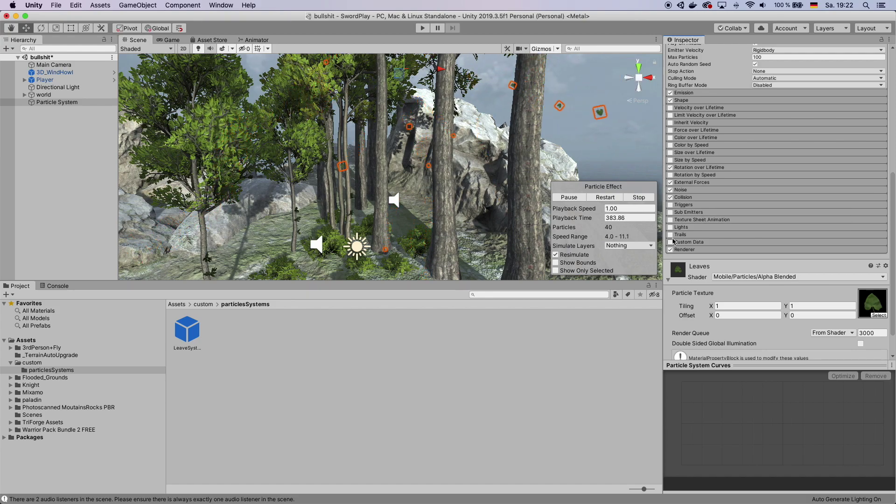
{"action": "left_click", "coordinate": [686, 197]}
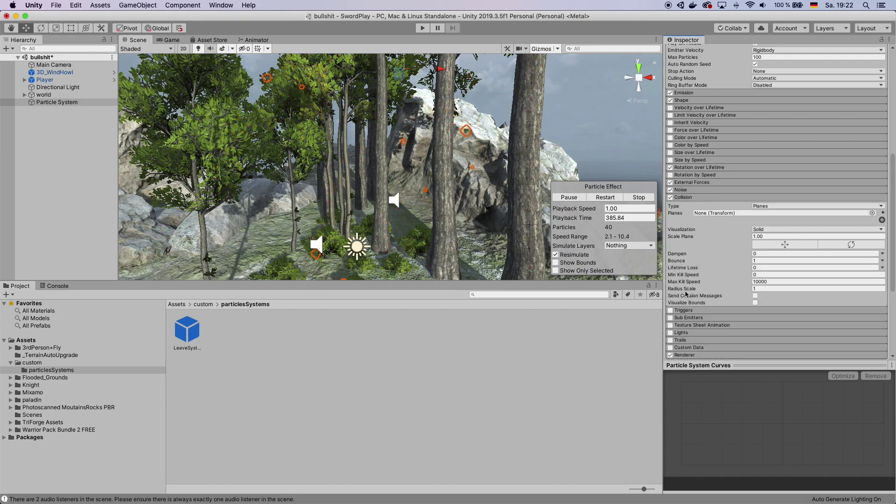
{"action": "left_click", "coordinate": [773, 207]}
{"action": "left_click", "coordinate": [773, 214]}
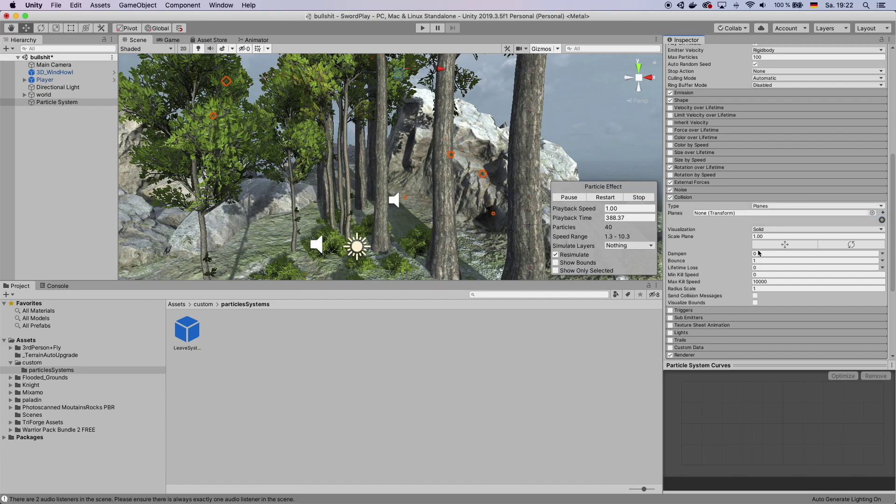
{"action": "left_click", "coordinate": [763, 228]}
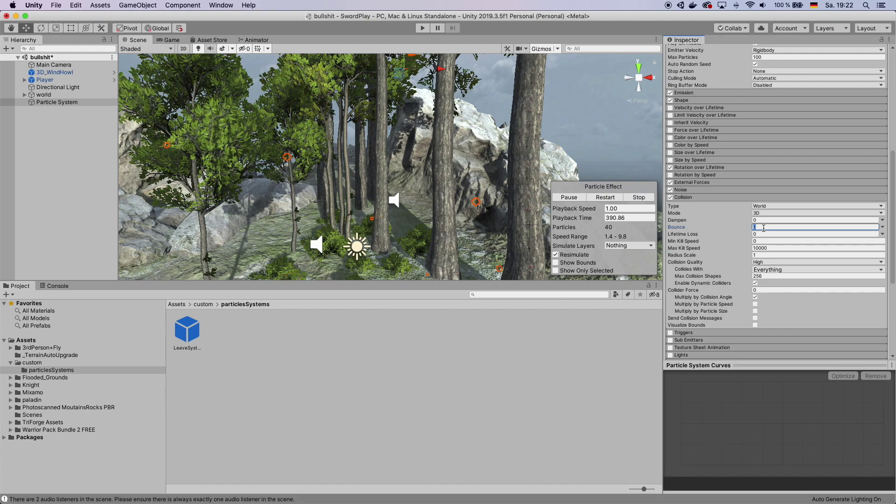
{"action": "left_click", "coordinate": [765, 221]}
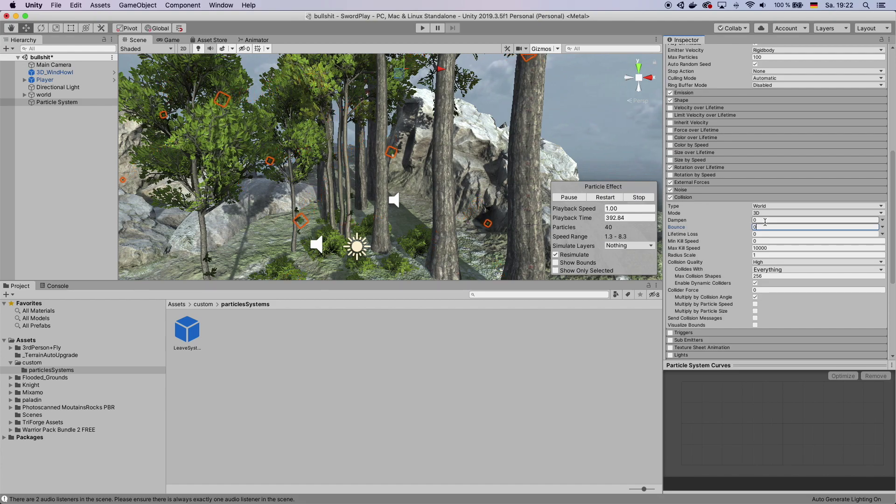
{"action": "type", "text": "0.2"}
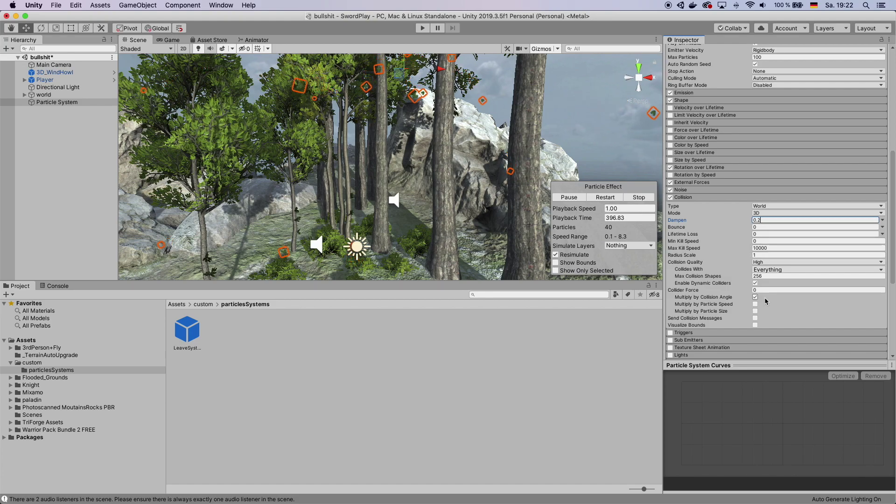
{"action": "right_click_drag", "start_coordinate": [365, 206], "coordinate": [431, 227]}
Turn on Prewarm for the leaf particle system and test it in Play mode
{"action": "double_click", "coordinate": [57, 102]}
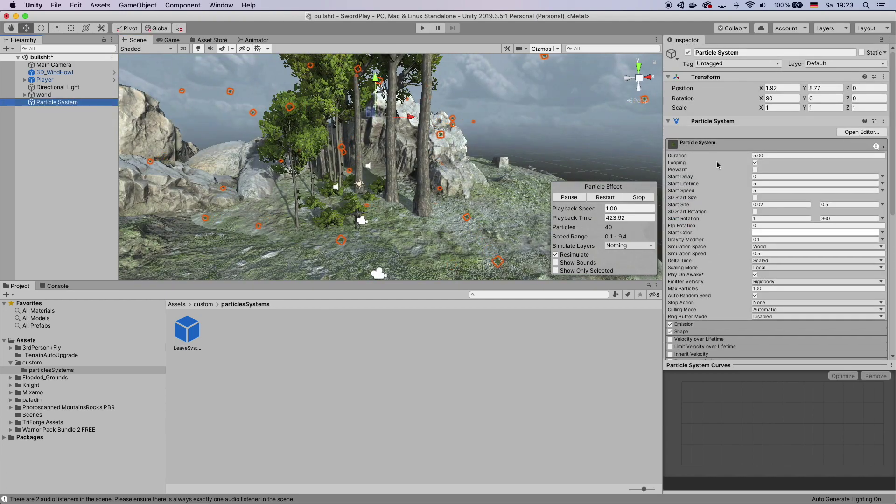
{"action": "left_click", "coordinate": [755, 170]}
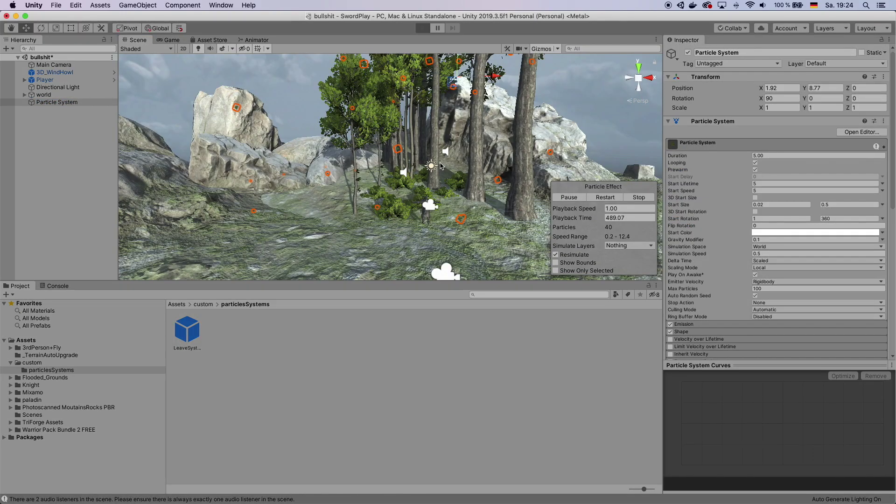
{"action": "key", "text": "super+p"}
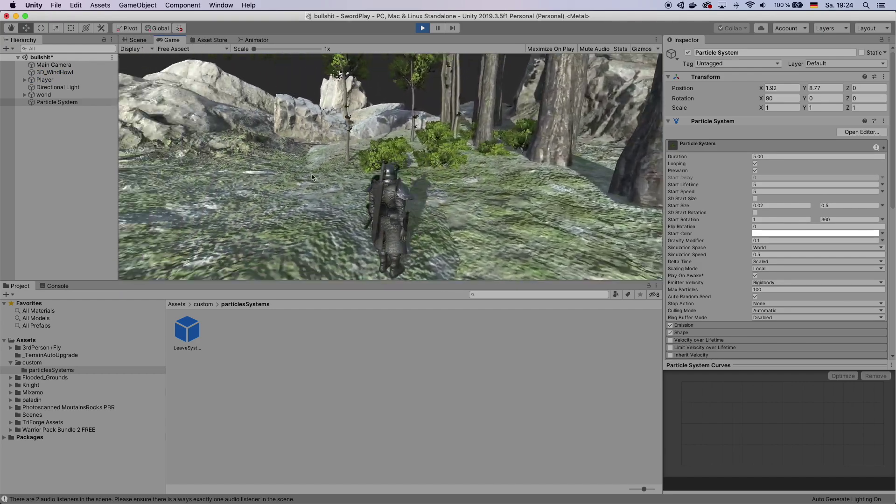
{"action": "left_click", "coordinate": [423, 29]}
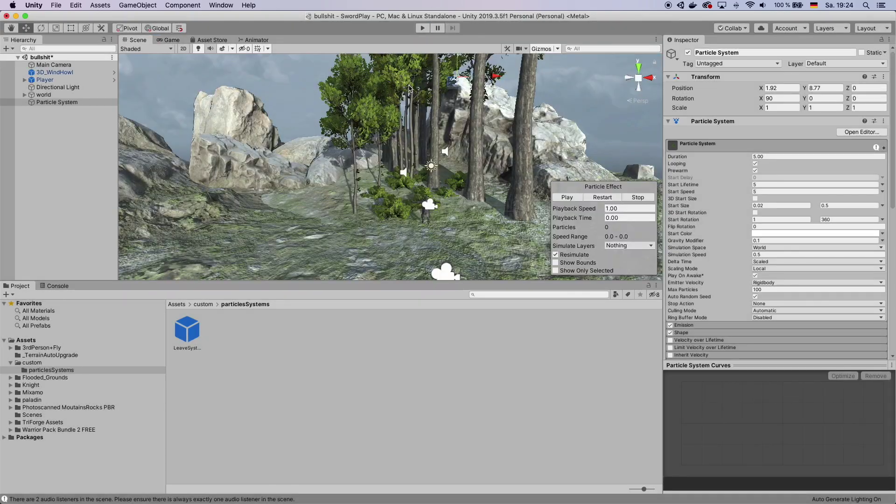
Face the Scene view toward the trees and rerun Play mode to watch the leaves
{"action": "mouse_move", "coordinate": [481, 100]}
{"action": "right_mouse_down"}
{"action": "mouse_move", "coordinate": [481, 56]}
{"action": "mouse_move", "coordinate": [476, 101]}
{"action": "right_mouse_up"}
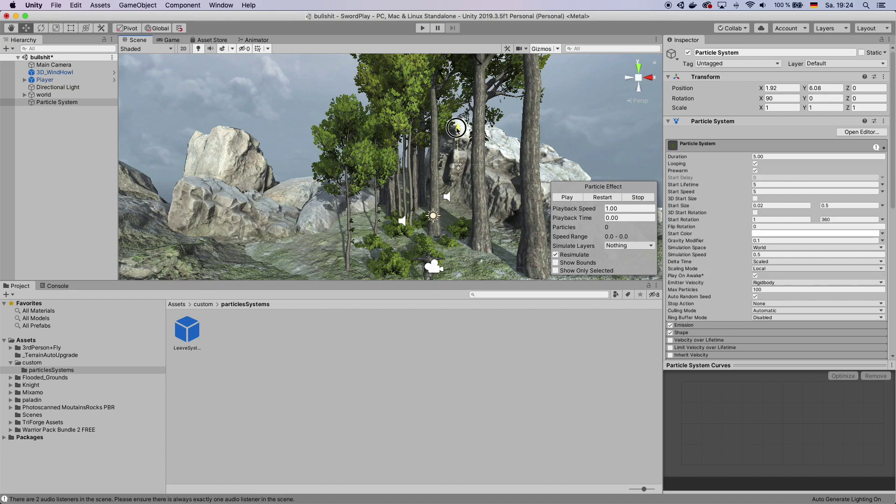
{"action": "left_click", "coordinate": [421, 29]}
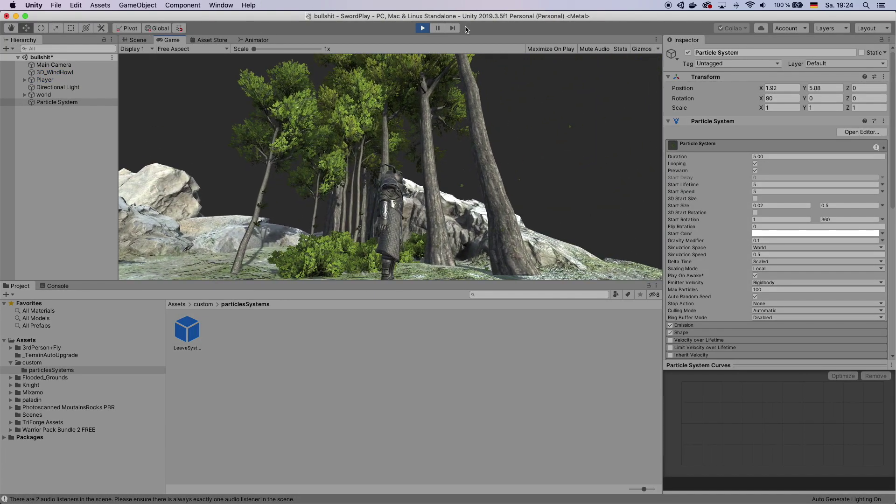
{"action": "left_click", "coordinate": [422, 28]}
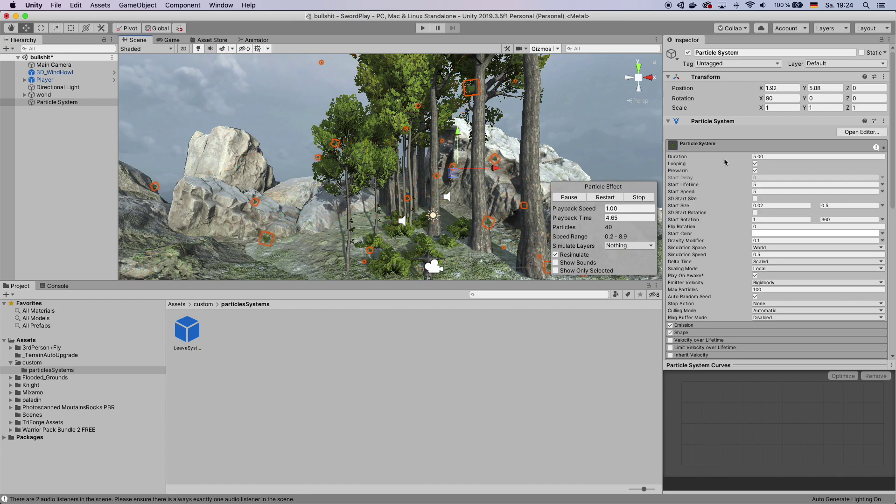
Switch the Shape module from Sphere to Cone (angle 25, radius 3) and inspect the emitter
{"action": "scroll", "coordinate": [726, 200], "scroll_direction": "down", "scroll_amount": 10}
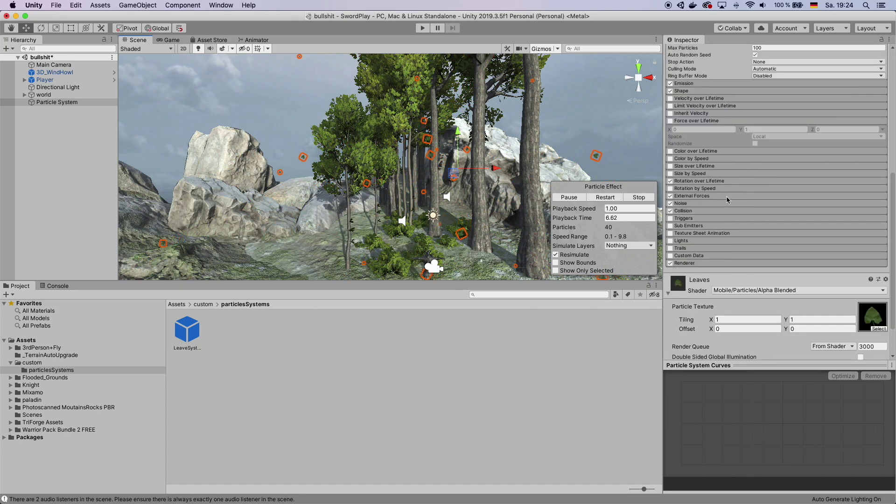
{"action": "scroll", "coordinate": [672, 188], "scroll_direction": "up", "scroll_amount": 5}
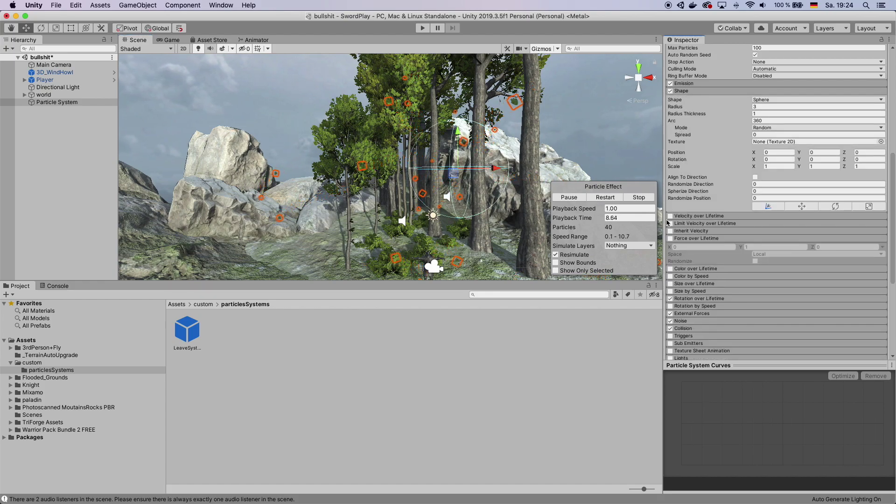
{"action": "left_click", "coordinate": [784, 100]}
{"action": "left_click", "coordinate": [778, 114]}
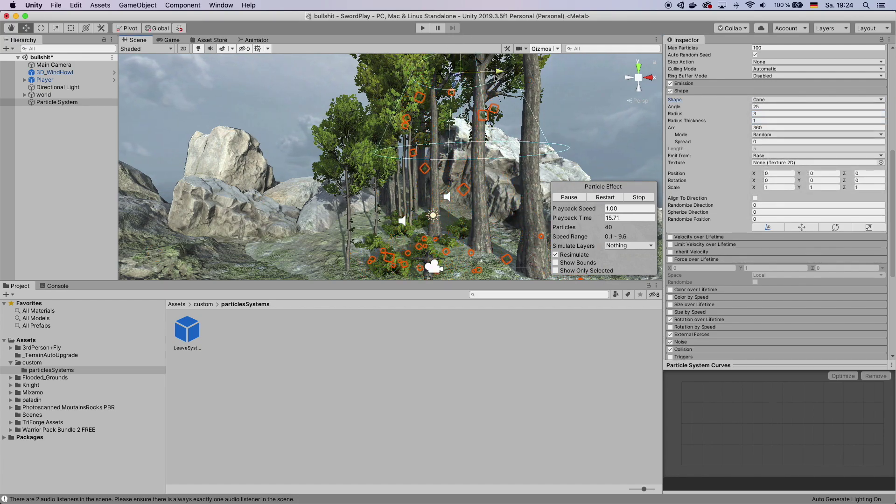
{"action": "left_click_drag", "start_coordinate": [474, 186], "coordinate": [434, 78], "text": "alt"}
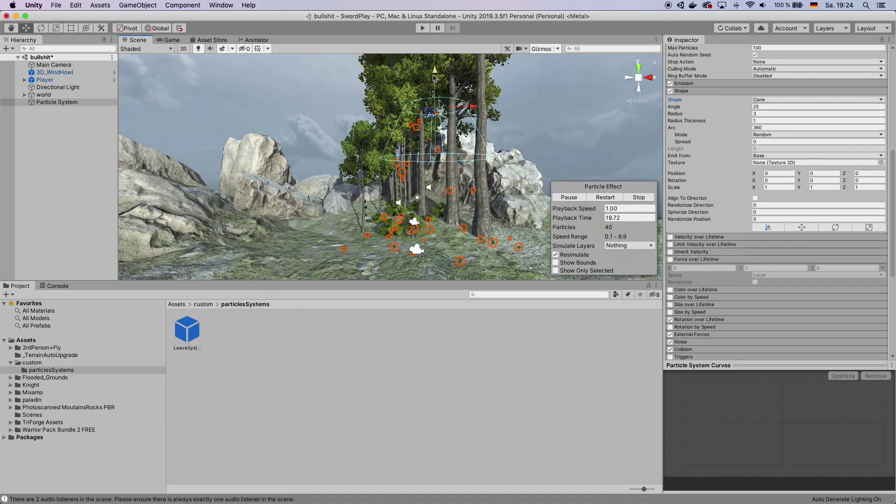